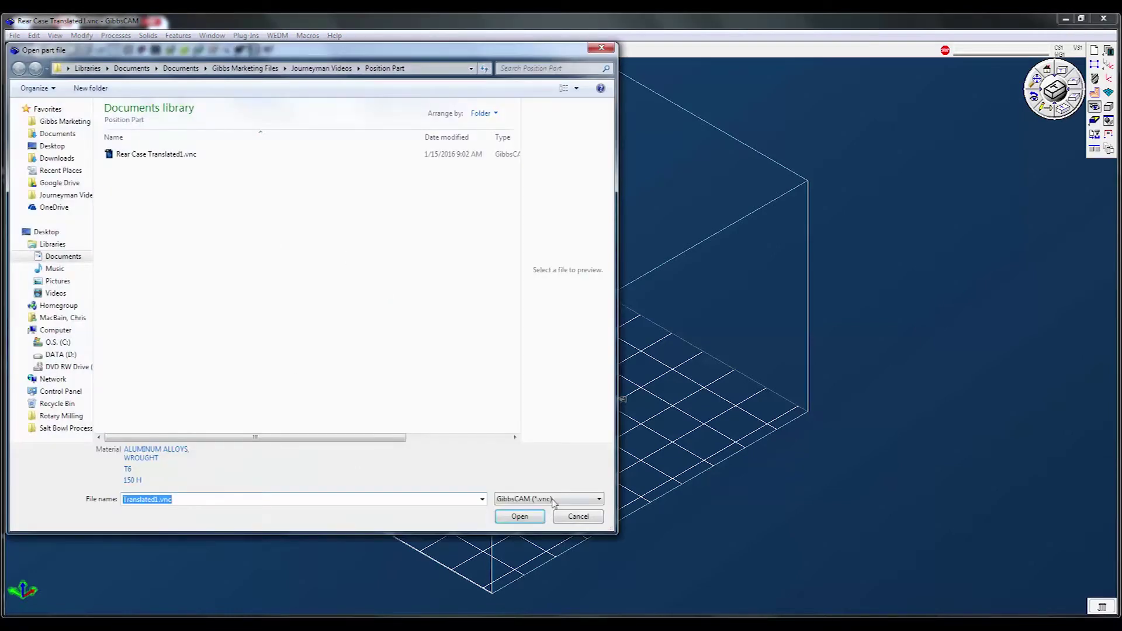
- Import Rear Case Translated.SLDPRT as a SOLIDWORKS part file
click(553, 500)
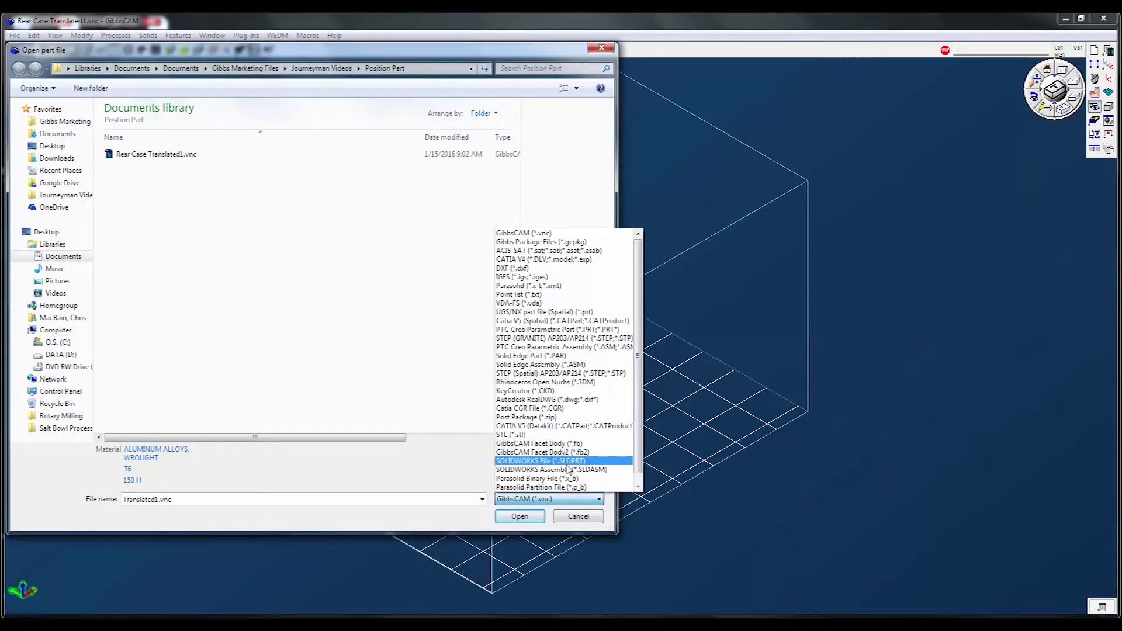
click(569, 461)
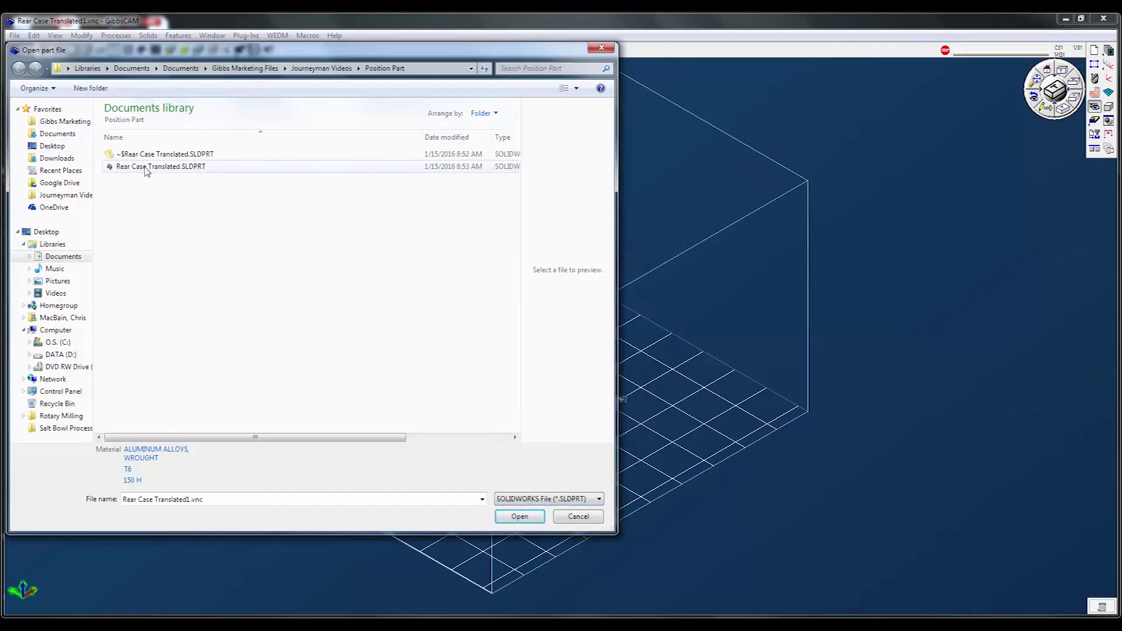
click(146, 168)
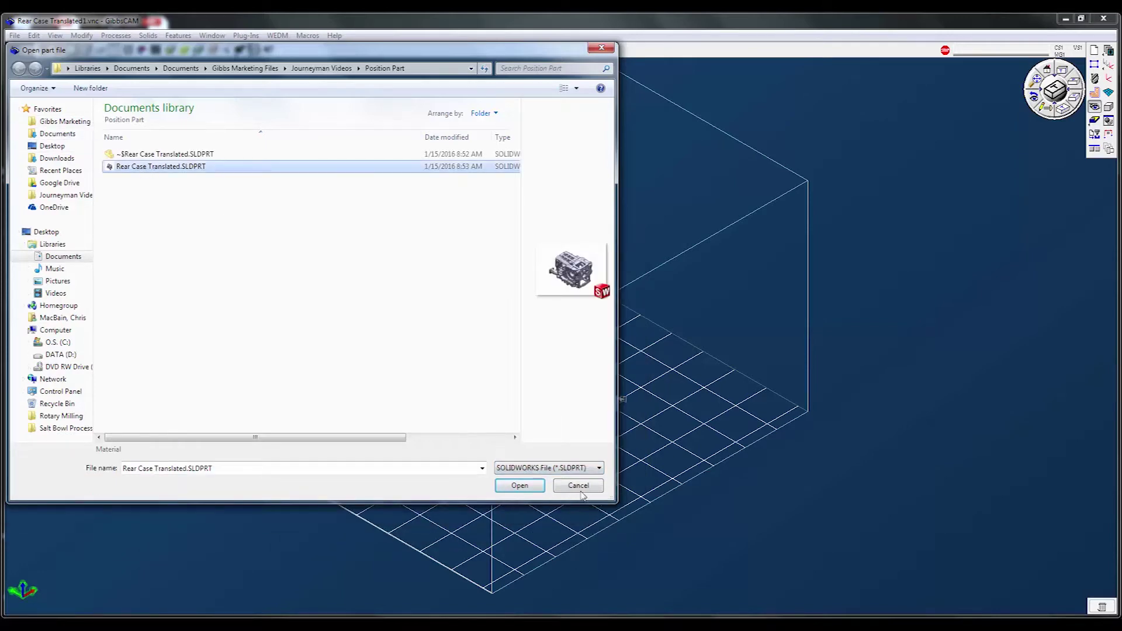
click(519, 486)
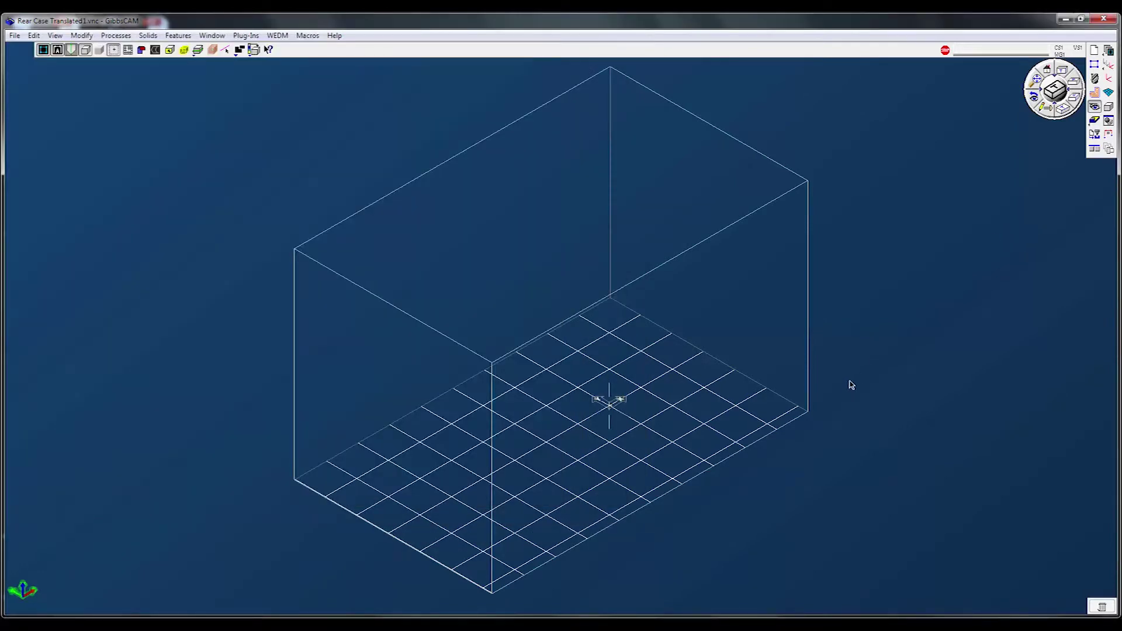
middle_drag(876, 383, 850, 261)
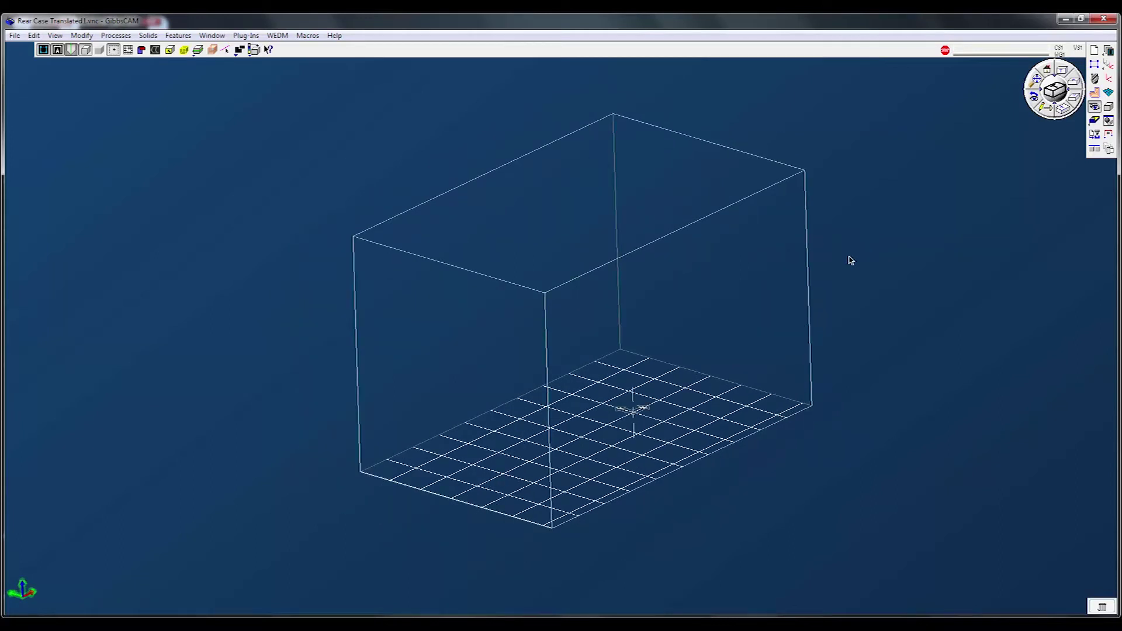
middle_drag(713, 368, 764, 479)
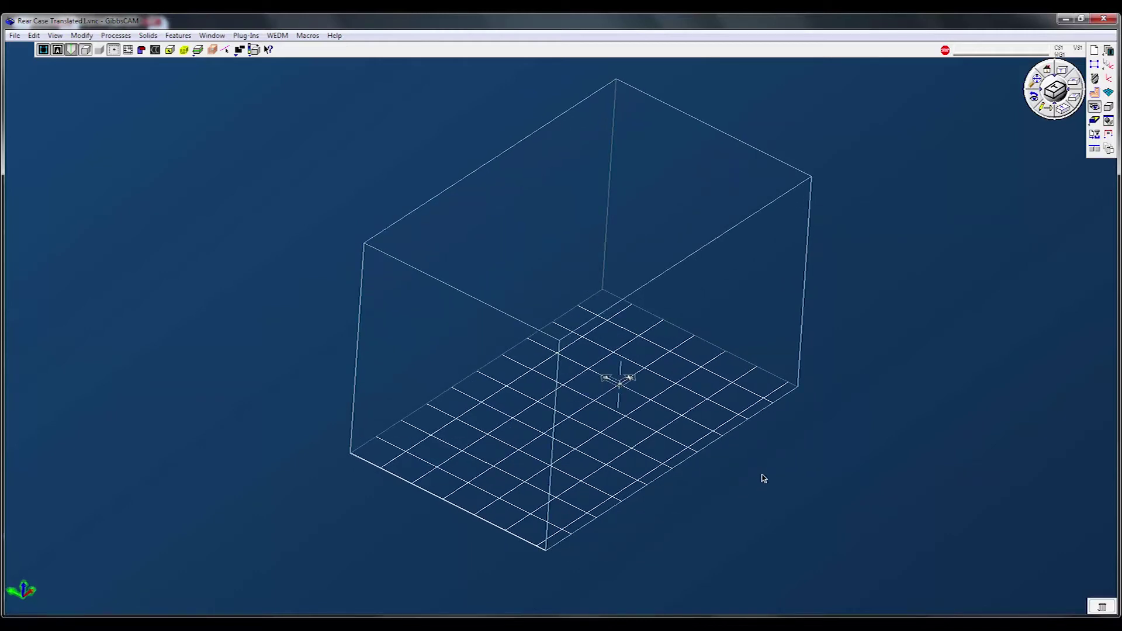
middle_drag(674, 468, 691, 424)
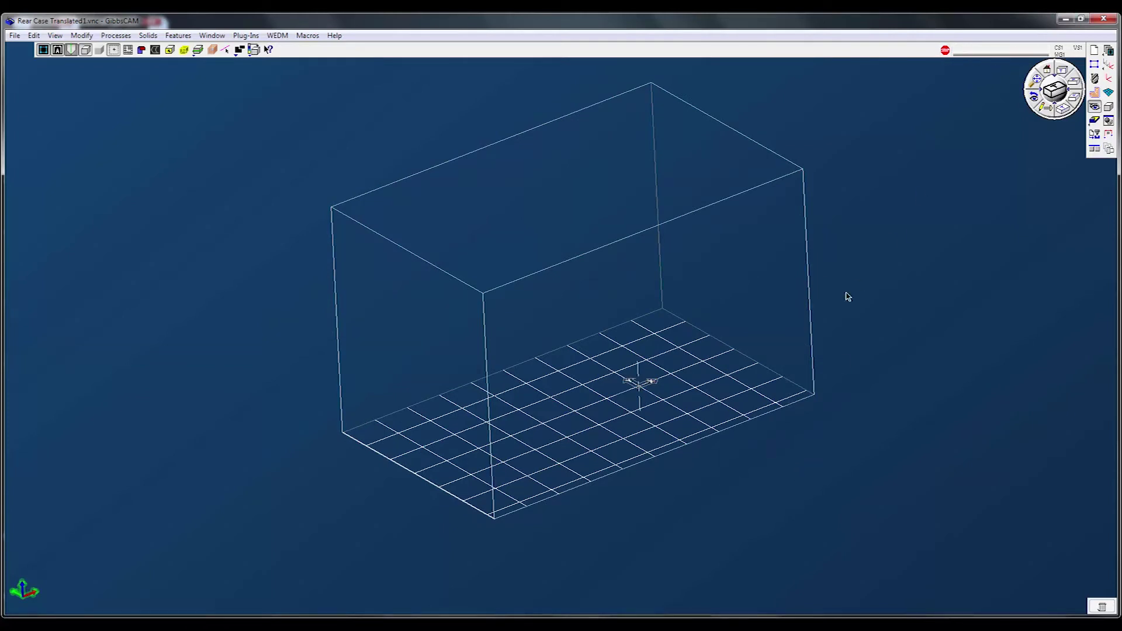
scroll(829, 358, down, 5)
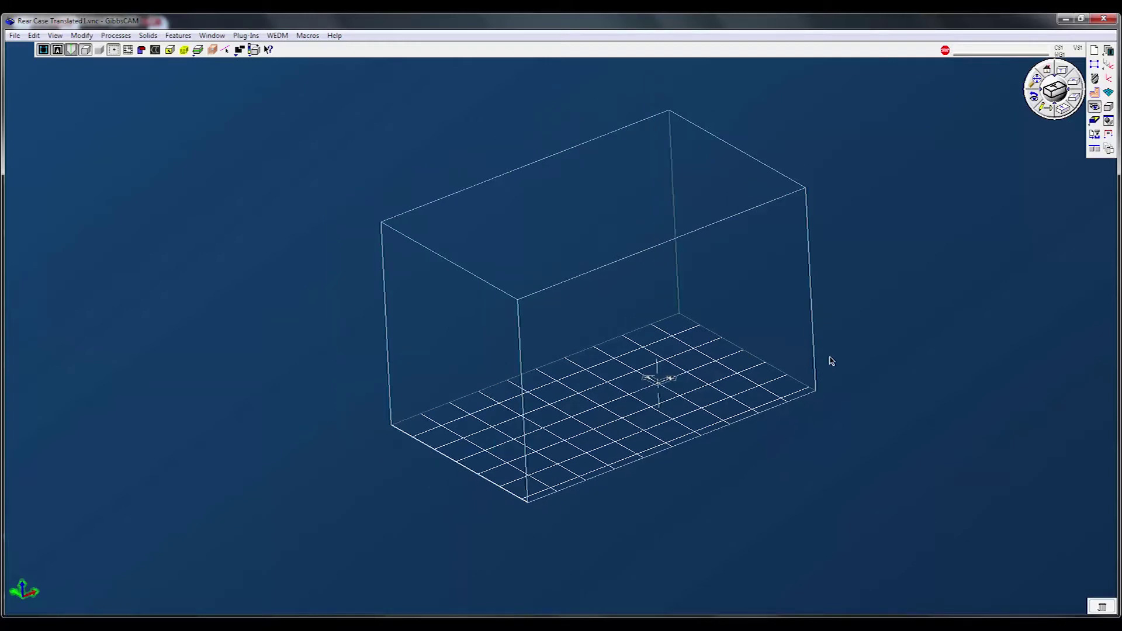
mouse_move(865, 353)
mouse_down()
mouse_move(571, 395)
mouse_move(918, 416)
mouse_move(867, 361)
mouse_up()
scroll(849, 353, down, 3)
click(1051, 92)
scroll(692, 336, down, 10)
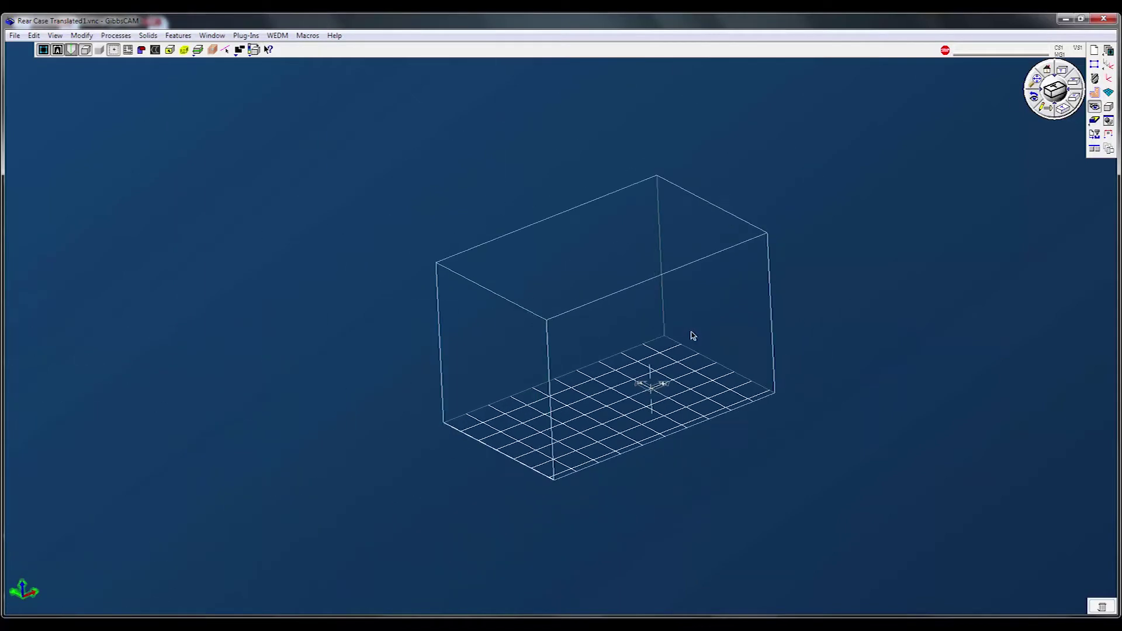
middle_drag(809, 276, 733, 179)
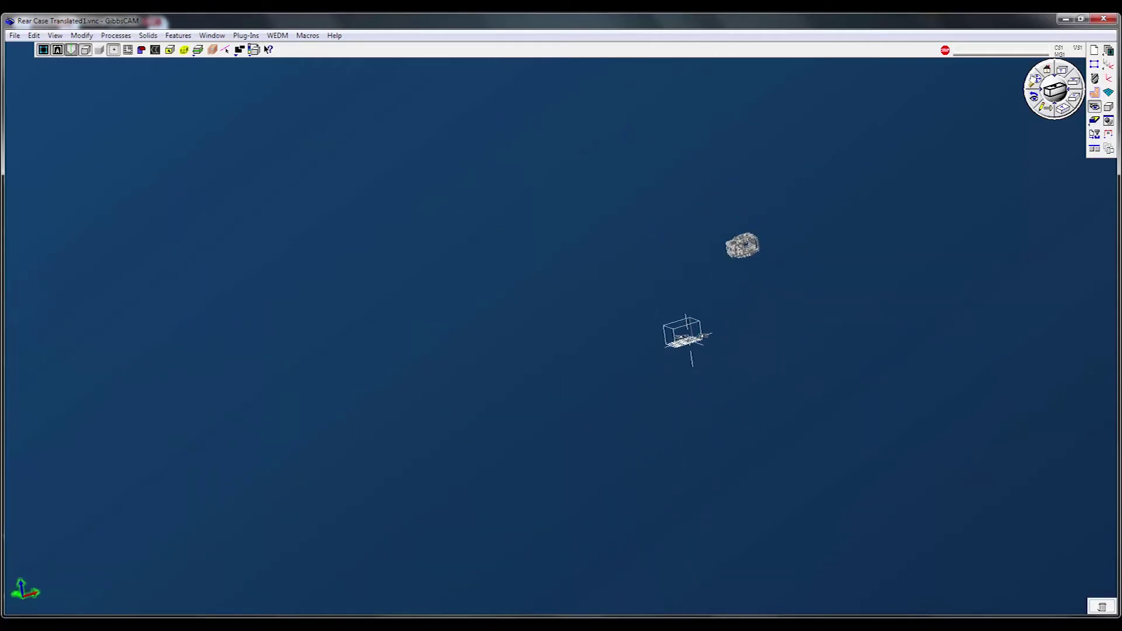
click(1036, 78)
middle_drag(352, 220, 653, 381)
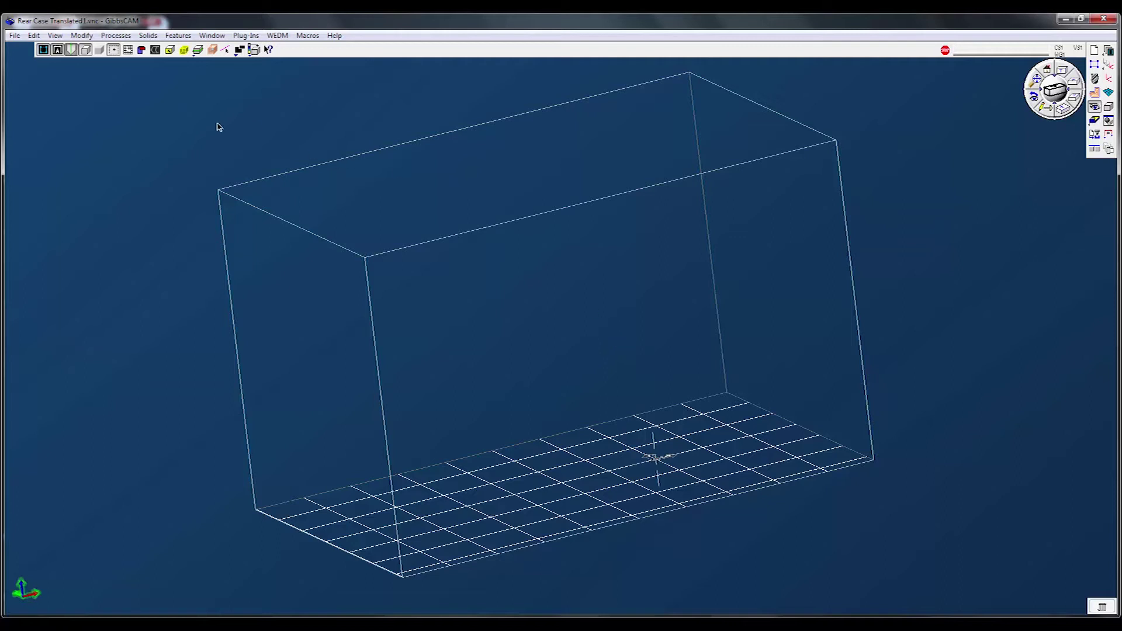
- Shrink-wrap the stock box tightly around the rear-case part
click(55, 36)
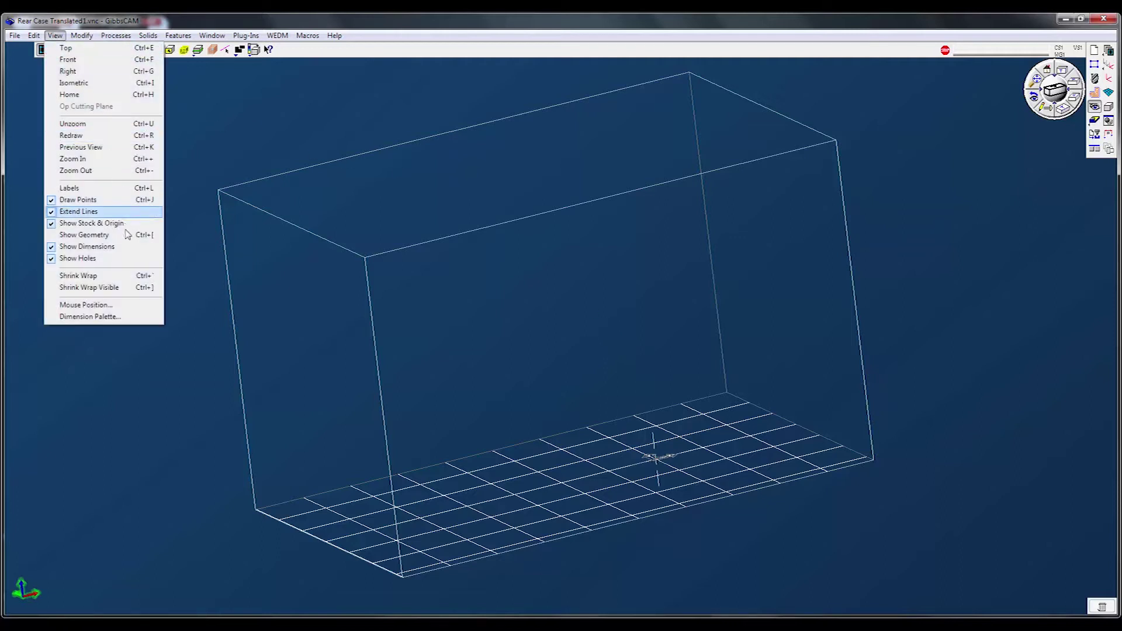
click(116, 277)
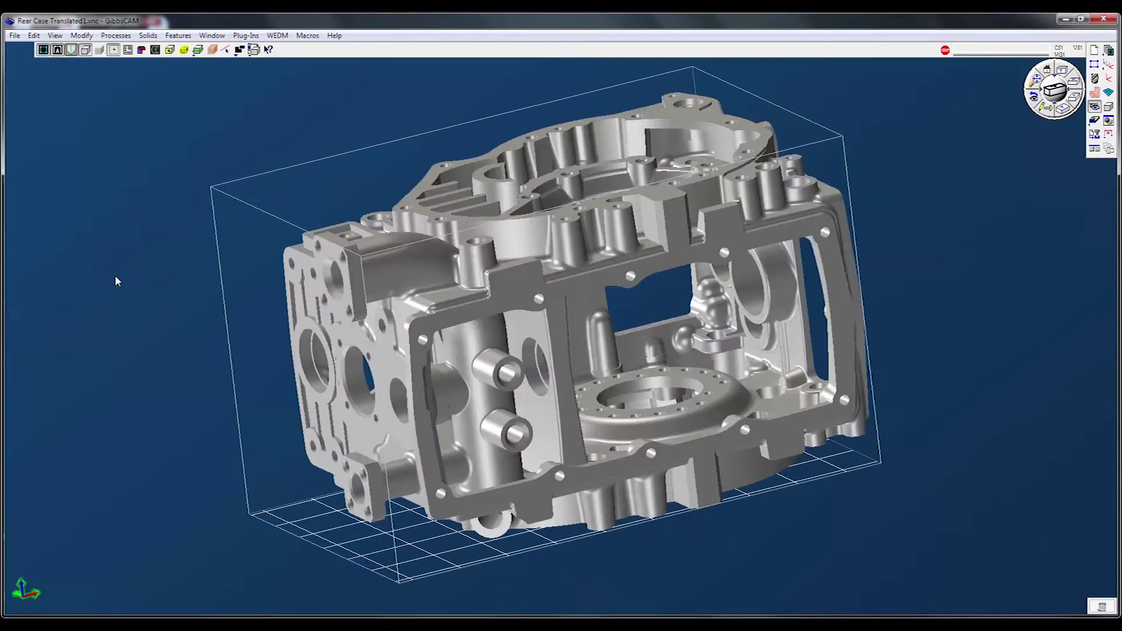
scroll(599, 298, down, 5)
middle_drag(599, 299, 628, 462)
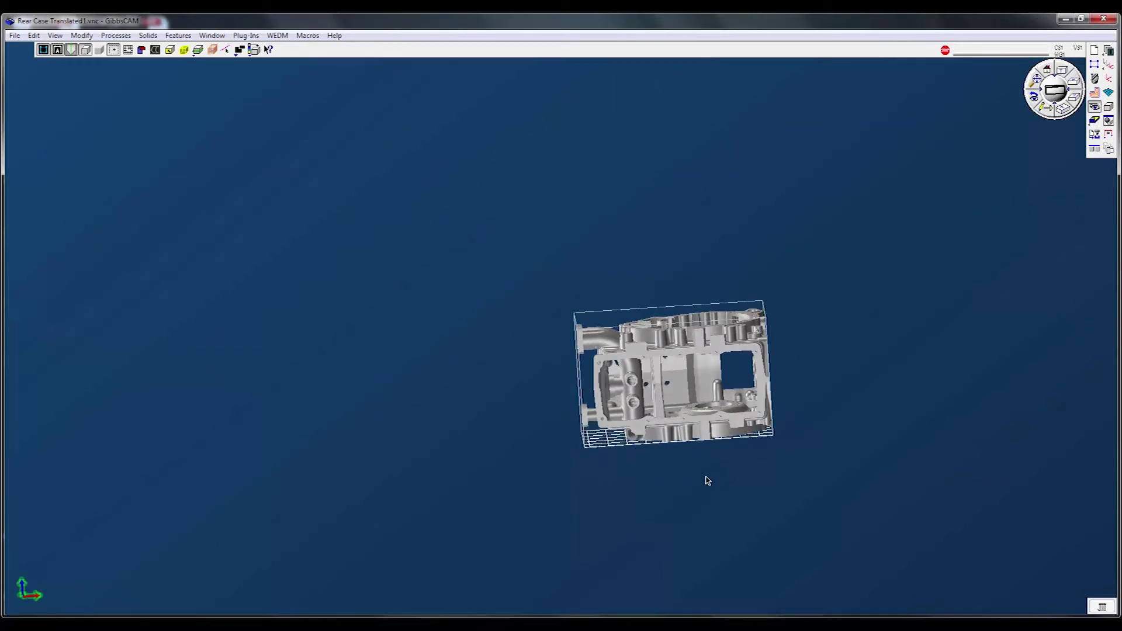
- Zoom out to show both part and origin, and turn on Show CS
scroll(707, 481, down, 6)
scroll(722, 537, down, 3)
middle_drag(724, 524, 463, 506)
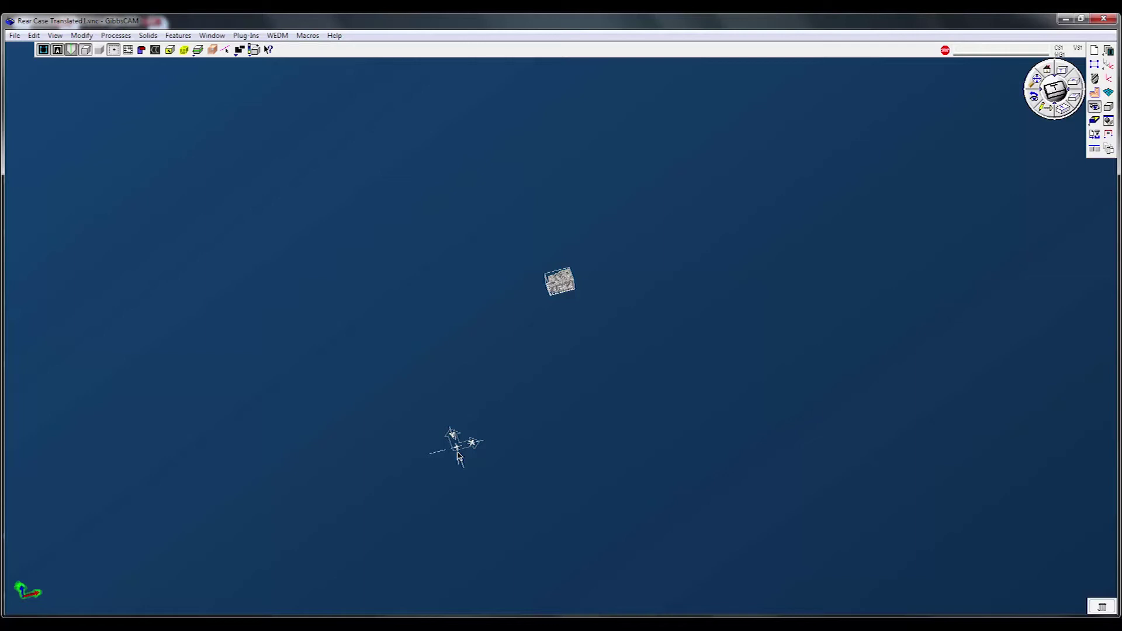
click(128, 50)
click(1108, 64)
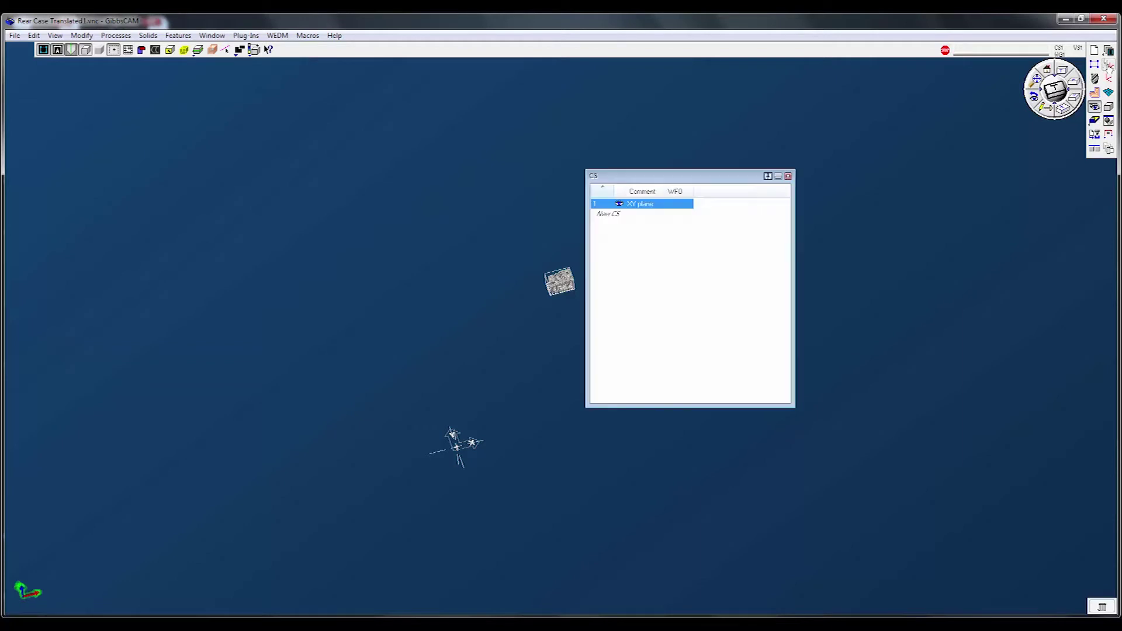
right_click(652, 209)
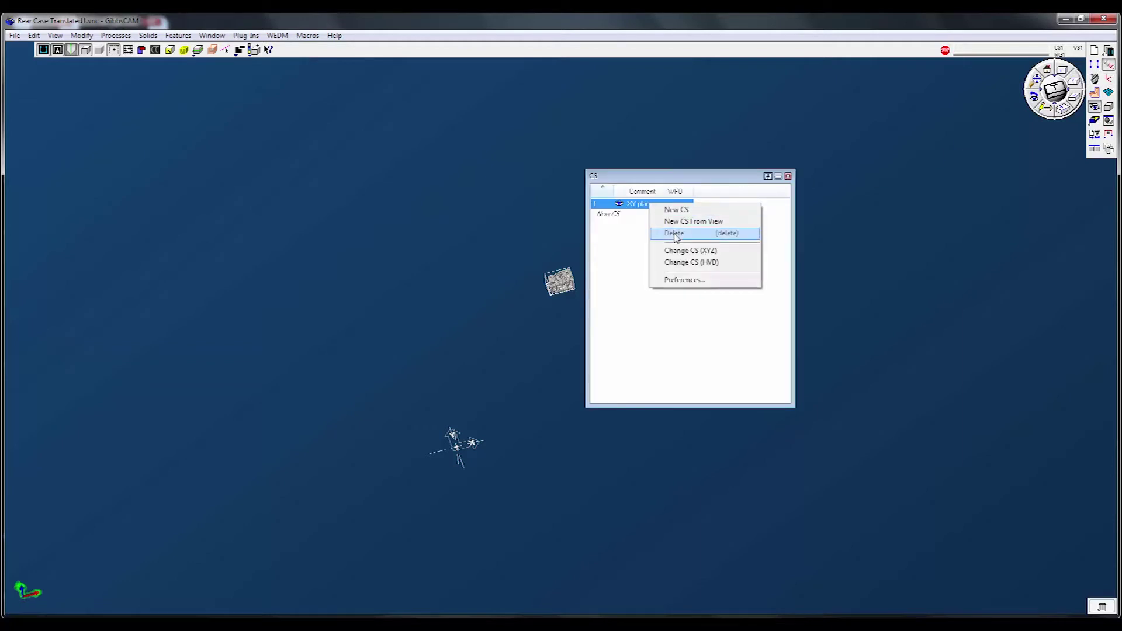
click(904, 283)
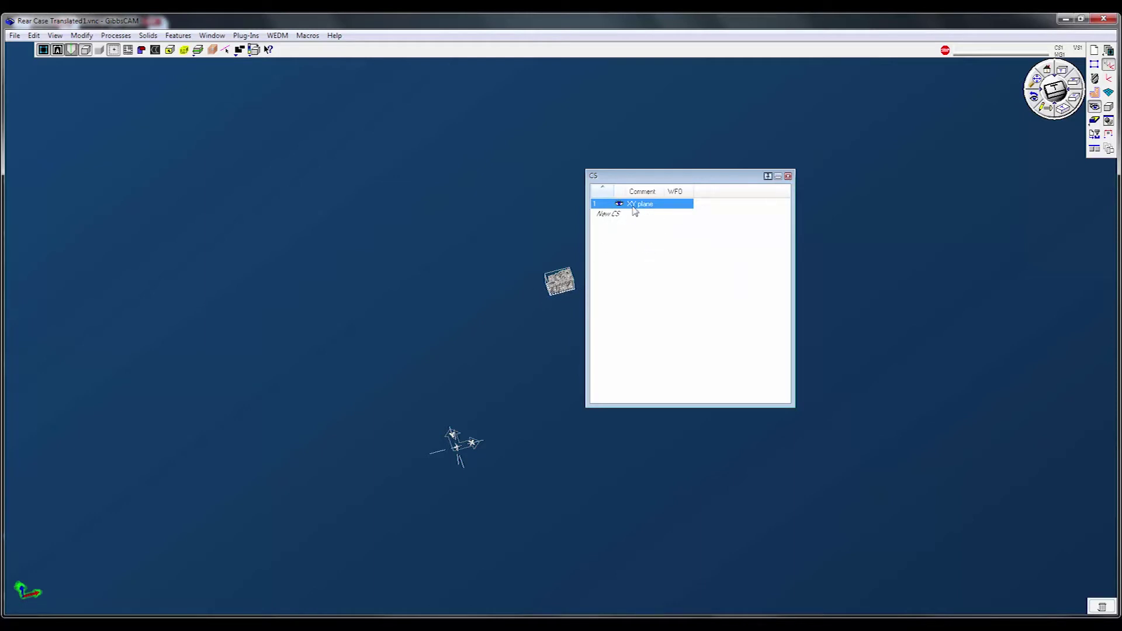
click(787, 176)
middle_drag(619, 522, 638, 522)
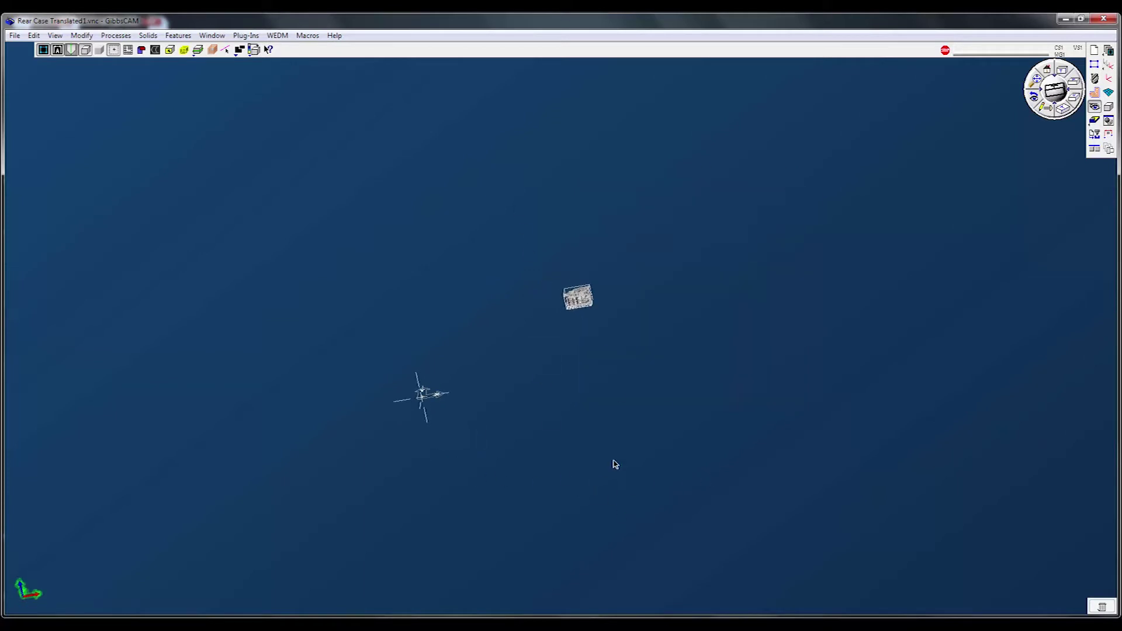
- In face selection mode, align the top flange face to the coordinate system with Align Face to CS
click(170, 50)
scroll(583, 287, up, 5)
scroll(583, 287, up, 5)
click(608, 212)
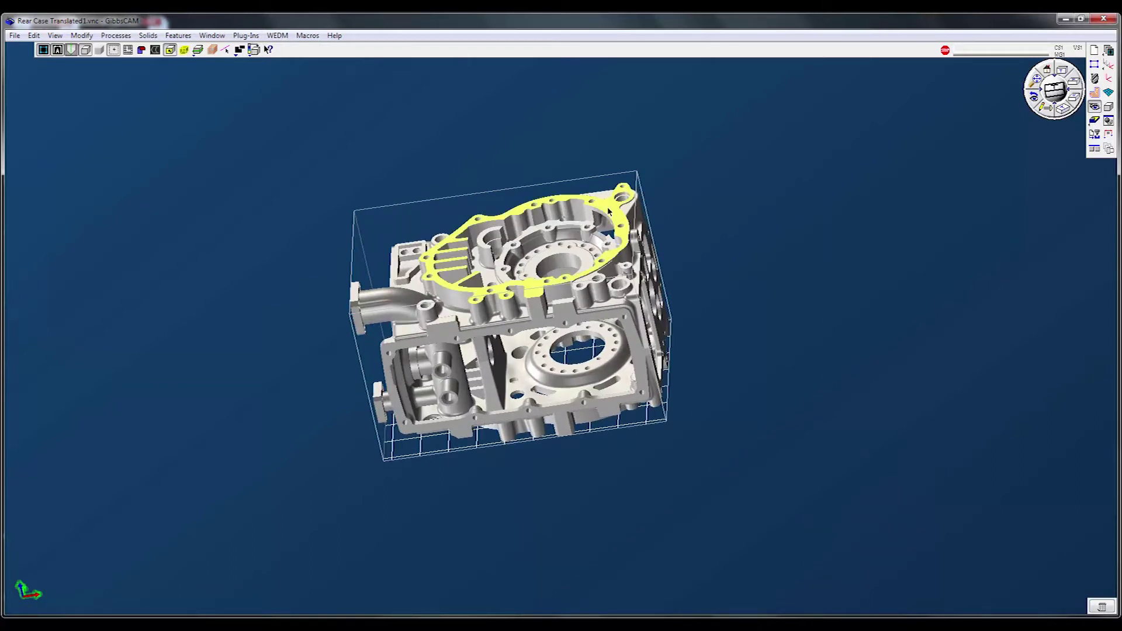
right_click(608, 211)
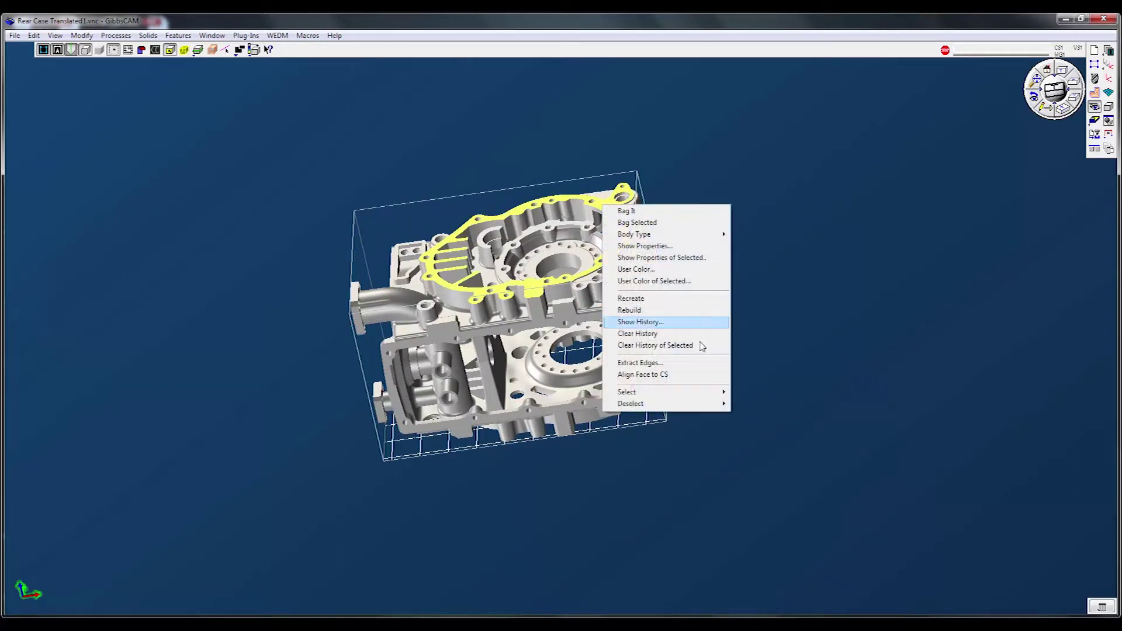
click(699, 376)
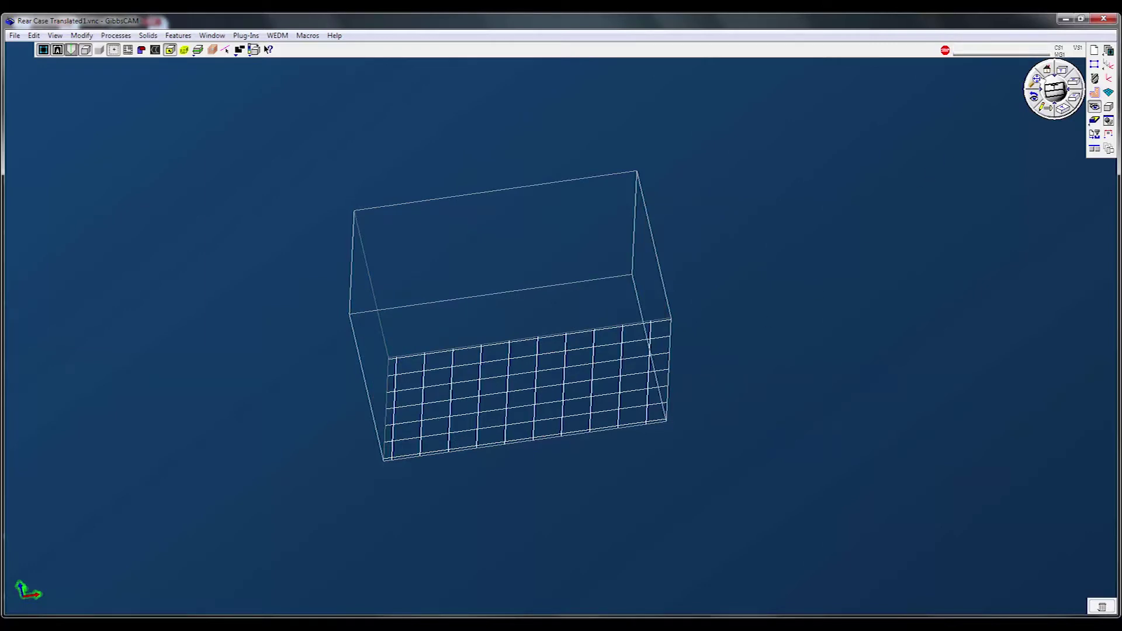
click(1040, 80)
click(1068, 112)
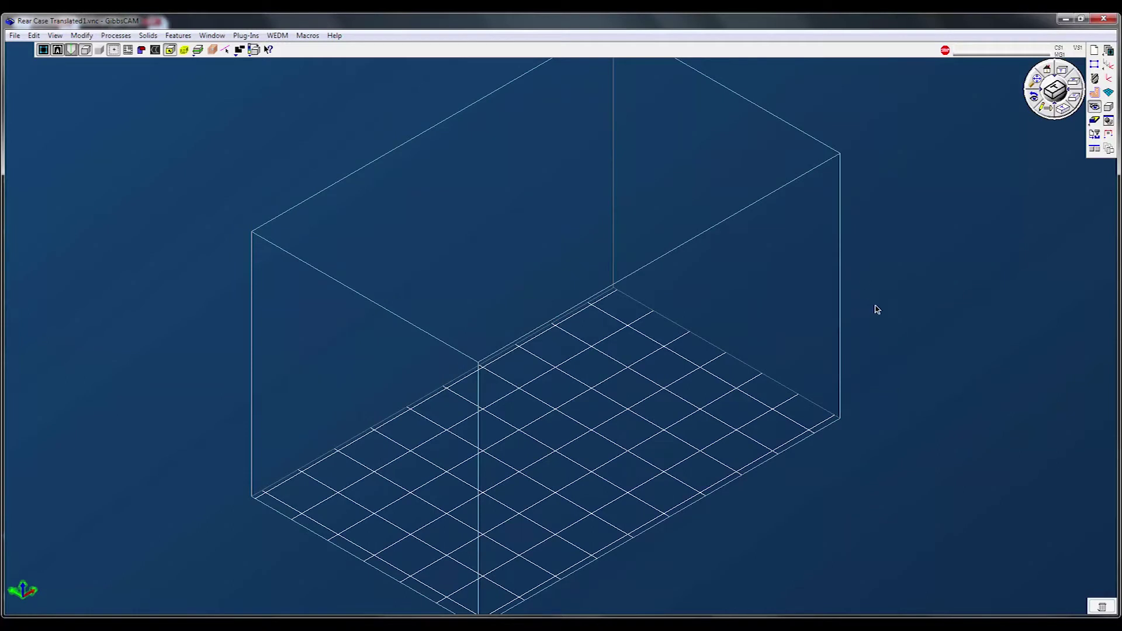
scroll(876, 312, down, 10)
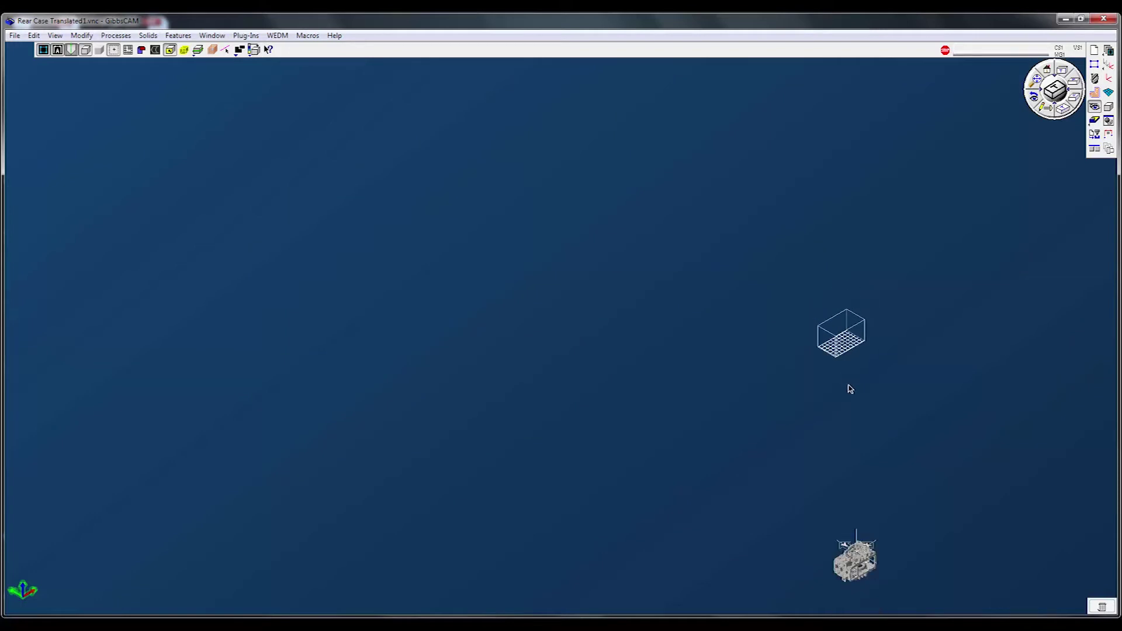
scroll(886, 582, up, 10)
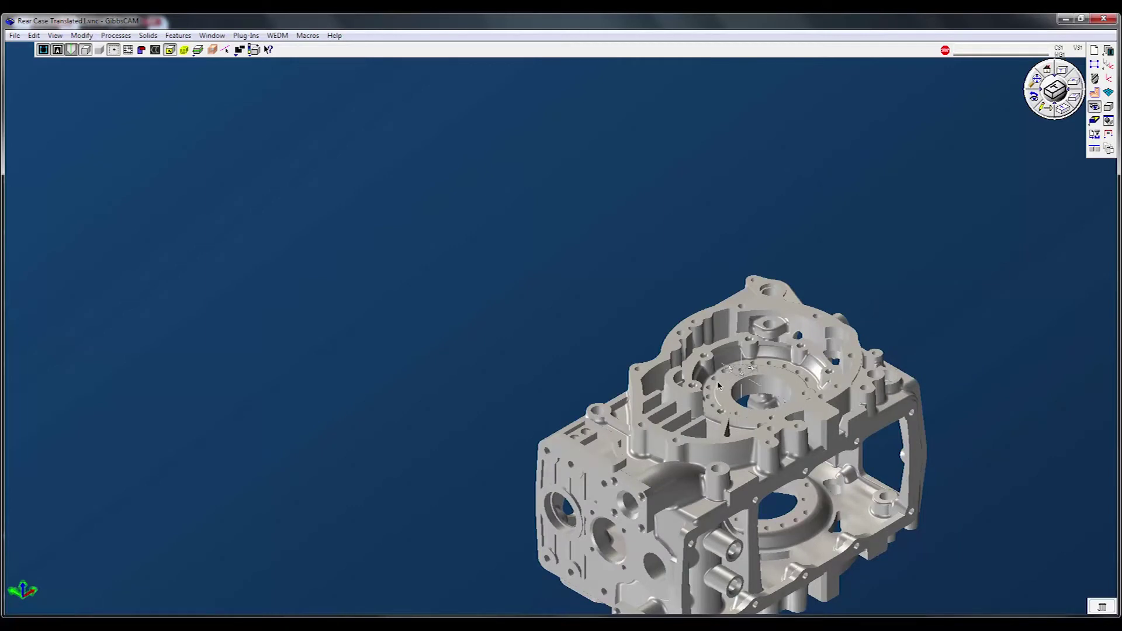
middle_drag(788, 423, 714, 383)
scroll(716, 371, up, 4)
scroll(711, 364, up, 2)
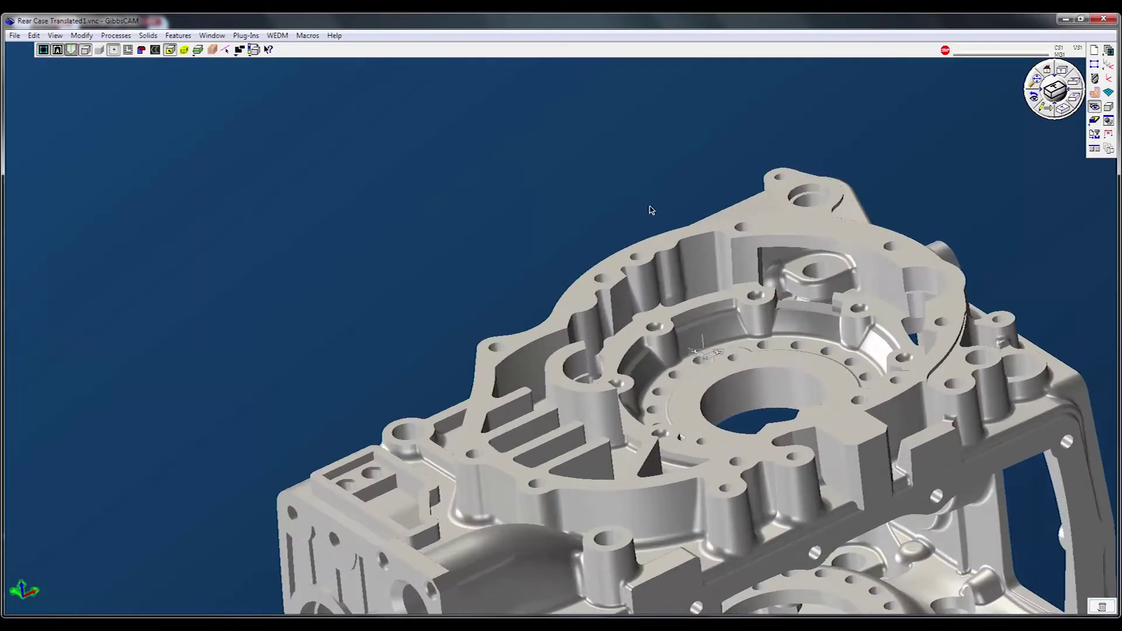
scroll(711, 364, up, 4)
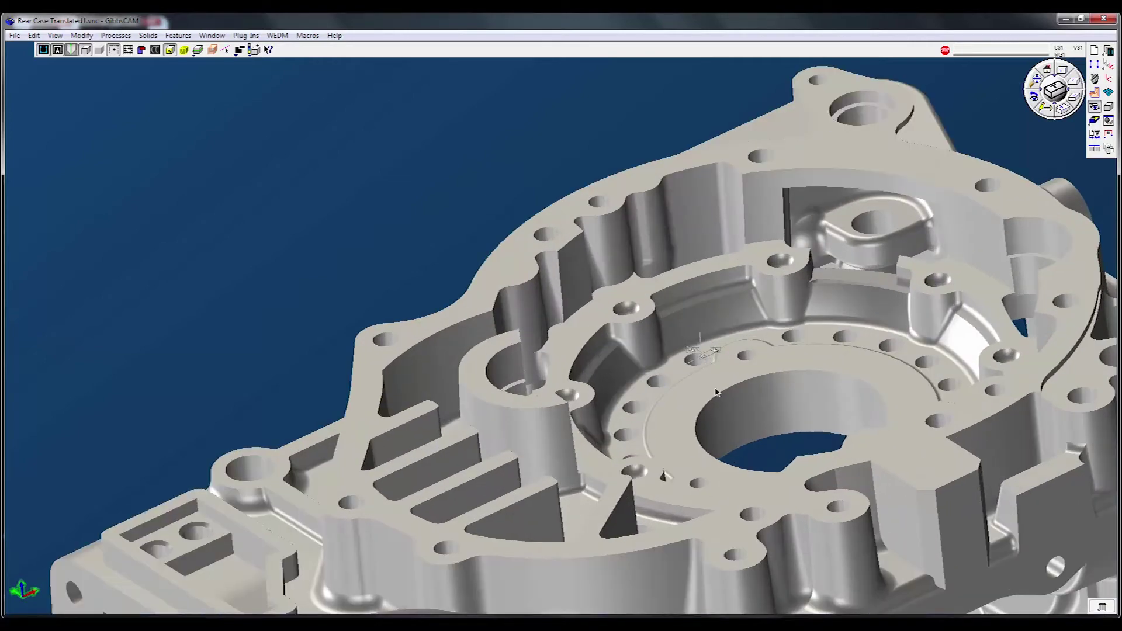
scroll(792, 526, down, 8)
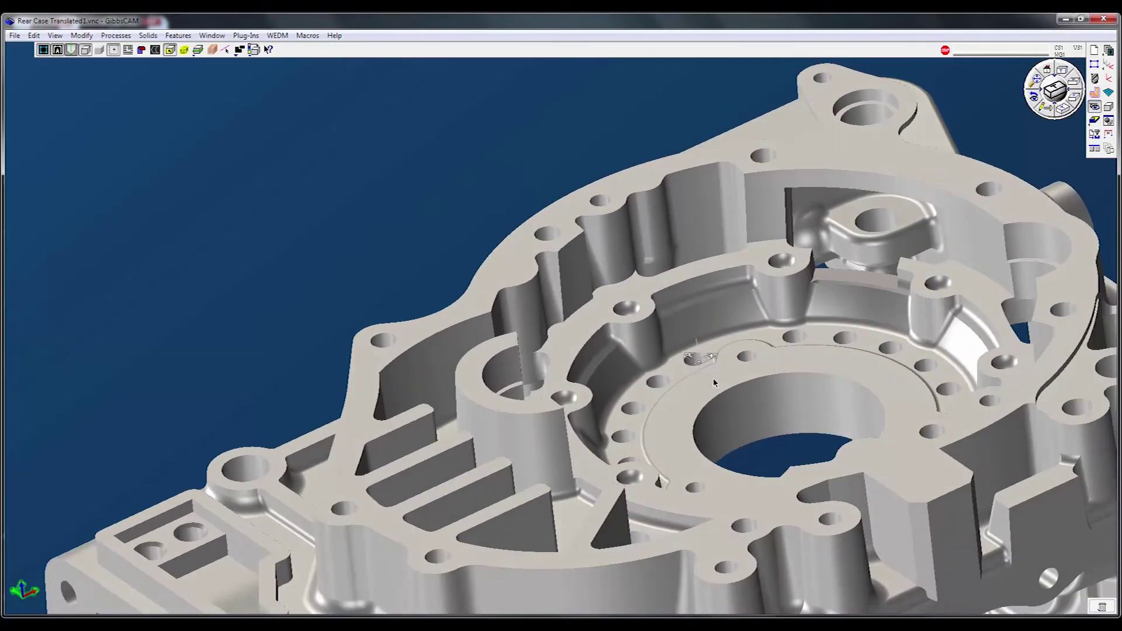
scroll(874, 369, down, 4)
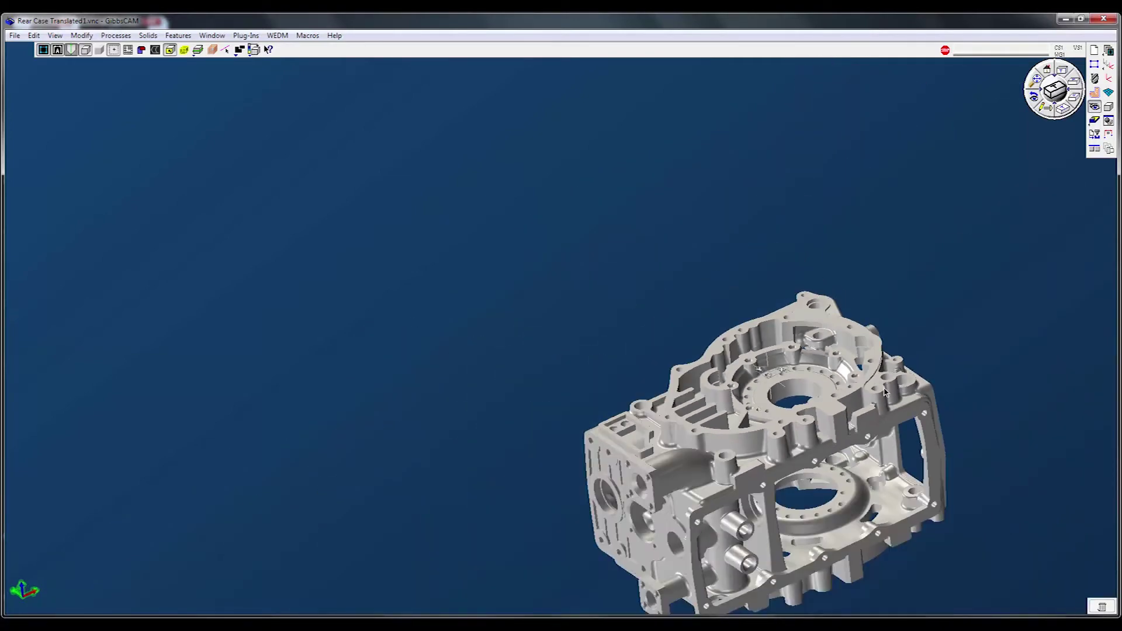
middle_drag(916, 419, 660, 307)
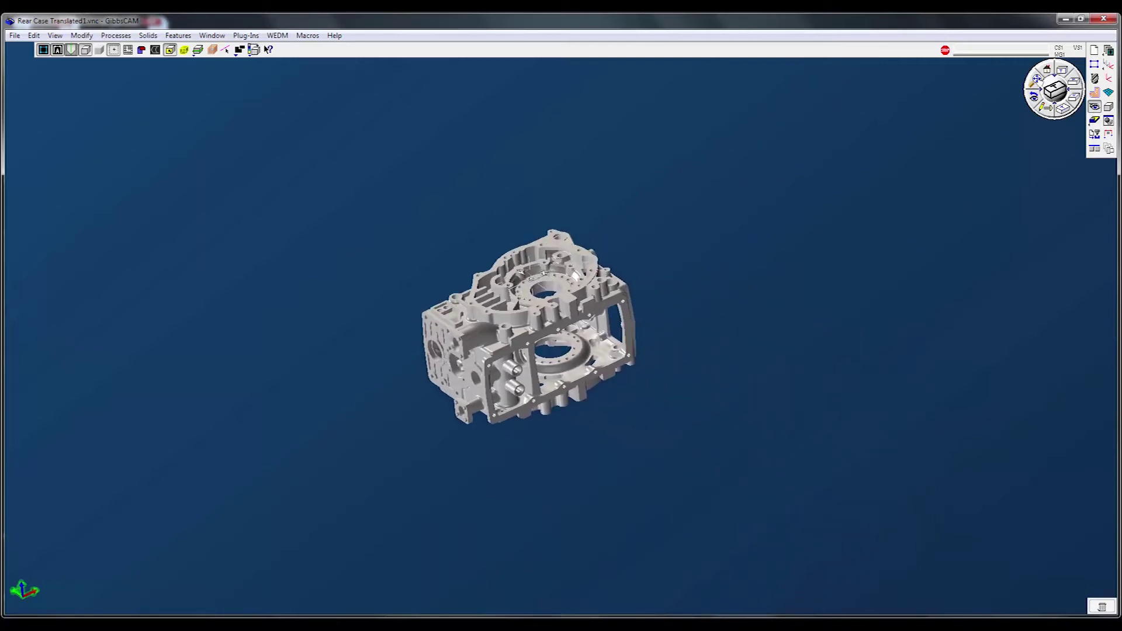
- Glance at the Document settings, then shrink-wrap the stock around the relocated rear case and orbit to inspect
click(1093, 49)
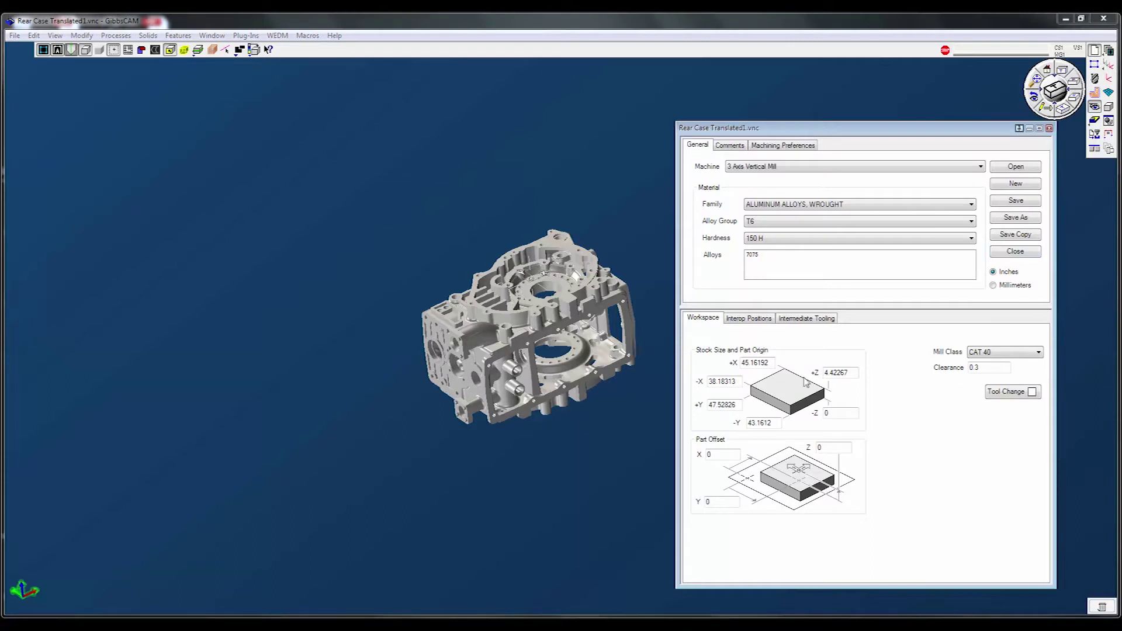
click(1049, 128)
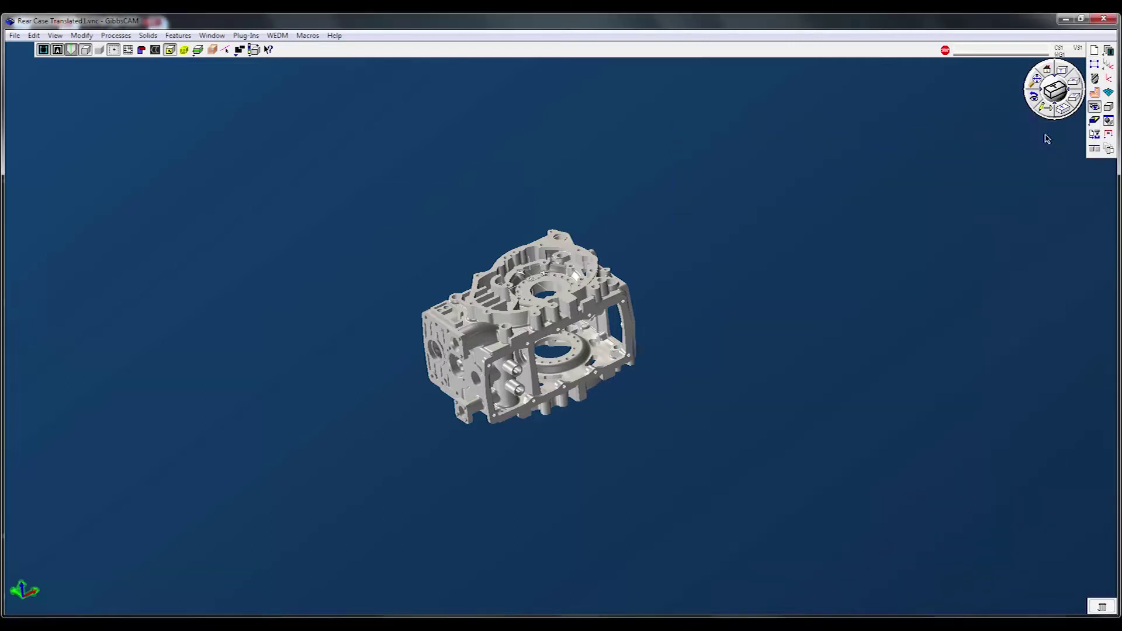
click(56, 36)
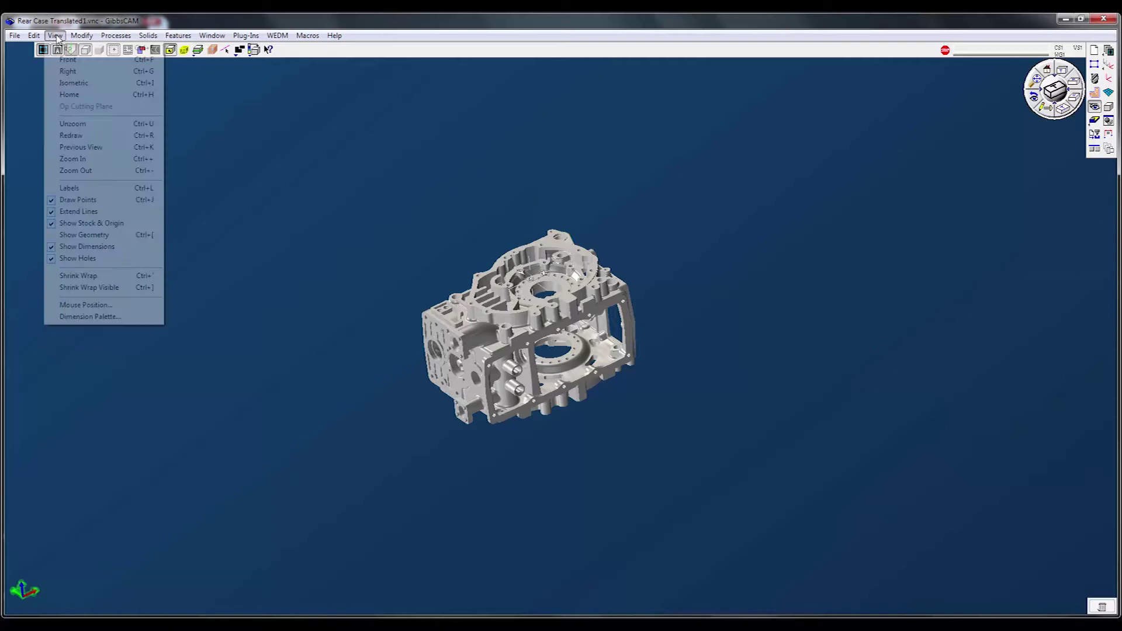
click(97, 277)
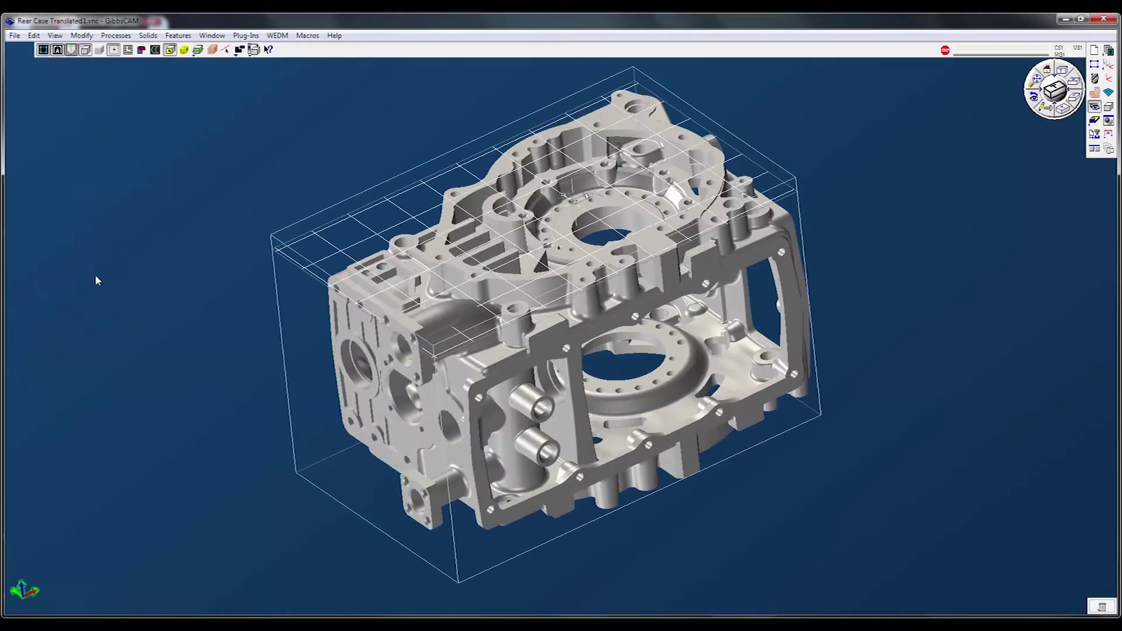
middle_drag(637, 409, 760, 446)
middle_drag(845, 383, 663, 484)
scroll(668, 476, down, 3)
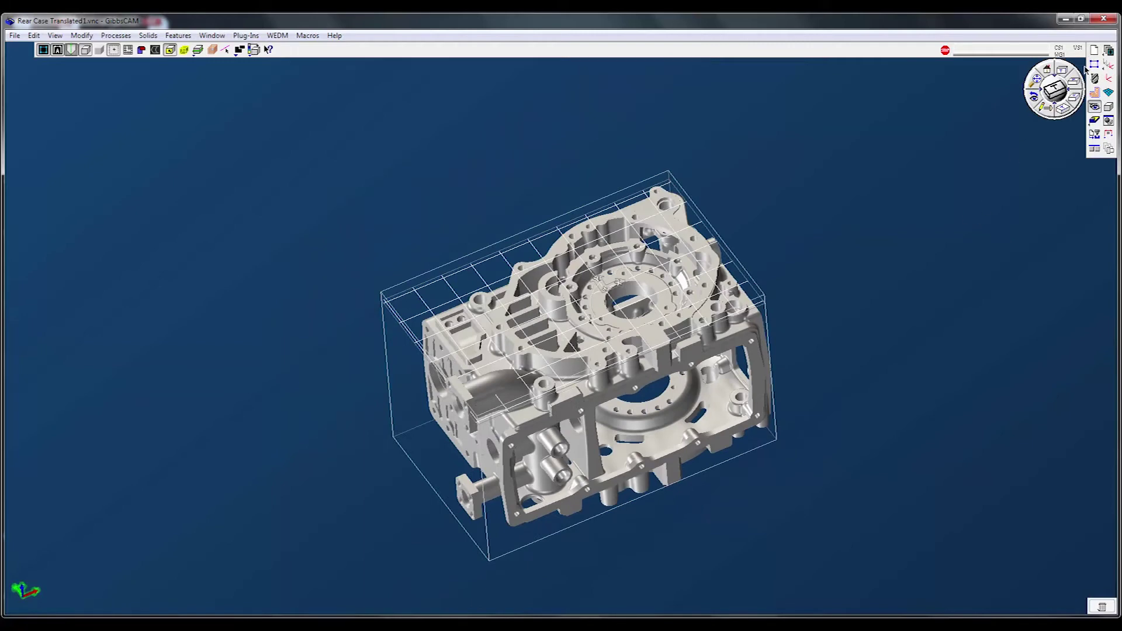
- Briefly check the Document settings, then orbit the part toward a frontal view
click(1094, 50)
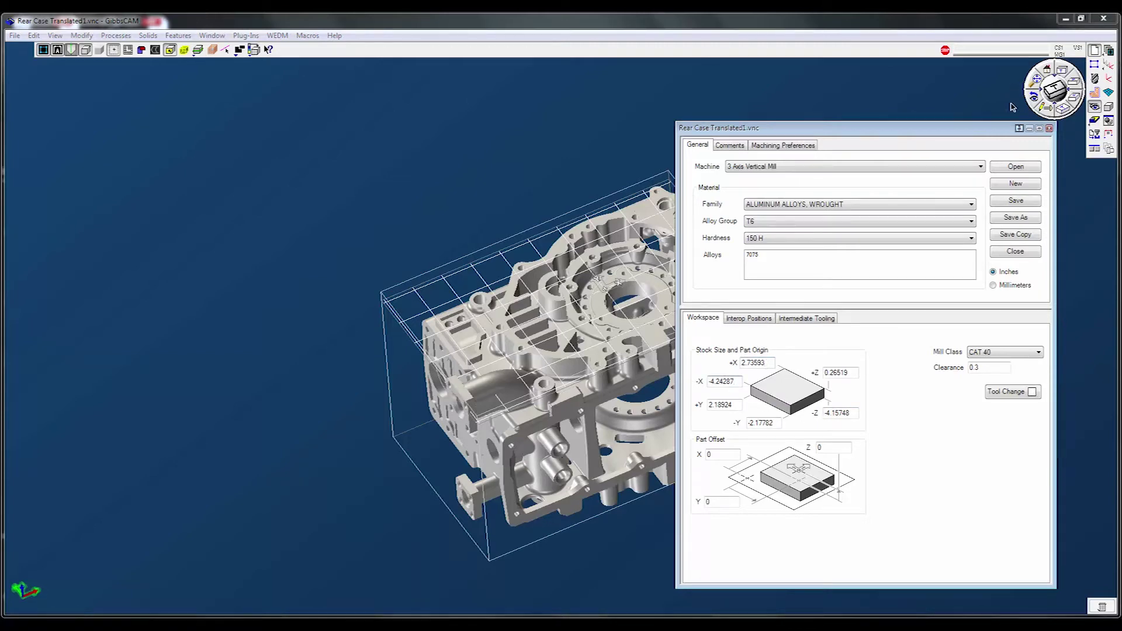
click(1049, 128)
middle_drag(640, 516, 534, 269)
middle_drag(815, 339, 657, 352)
middle_drag(679, 311, 637, 304)
scroll(643, 273, up, 7)
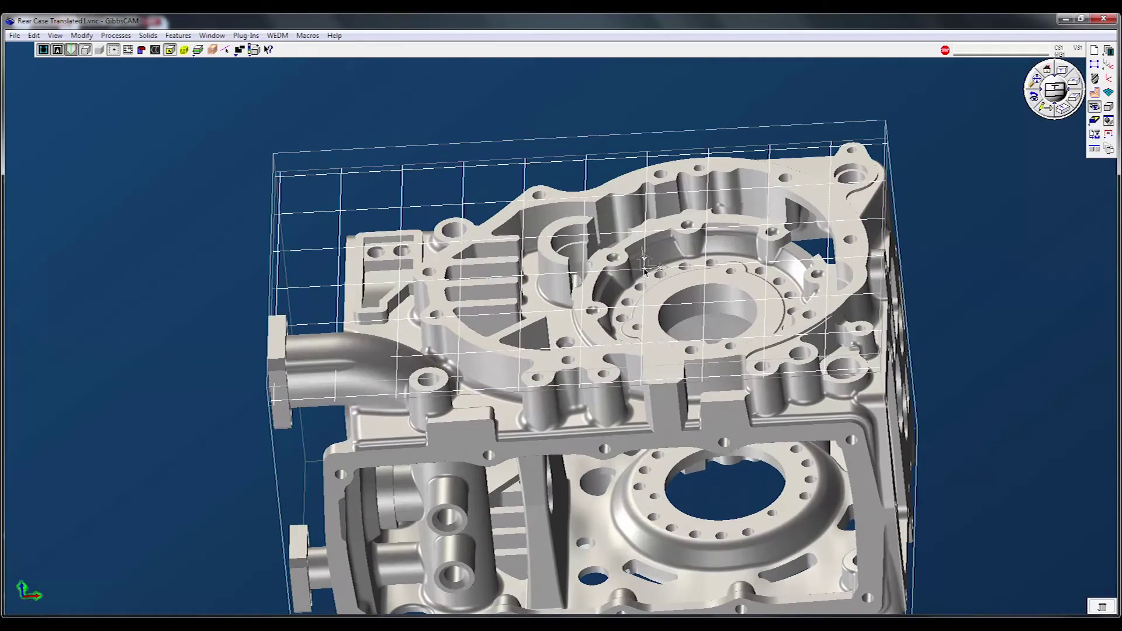
middle_drag(343, 415, 279, 479)
scroll(718, 480, down, 3)
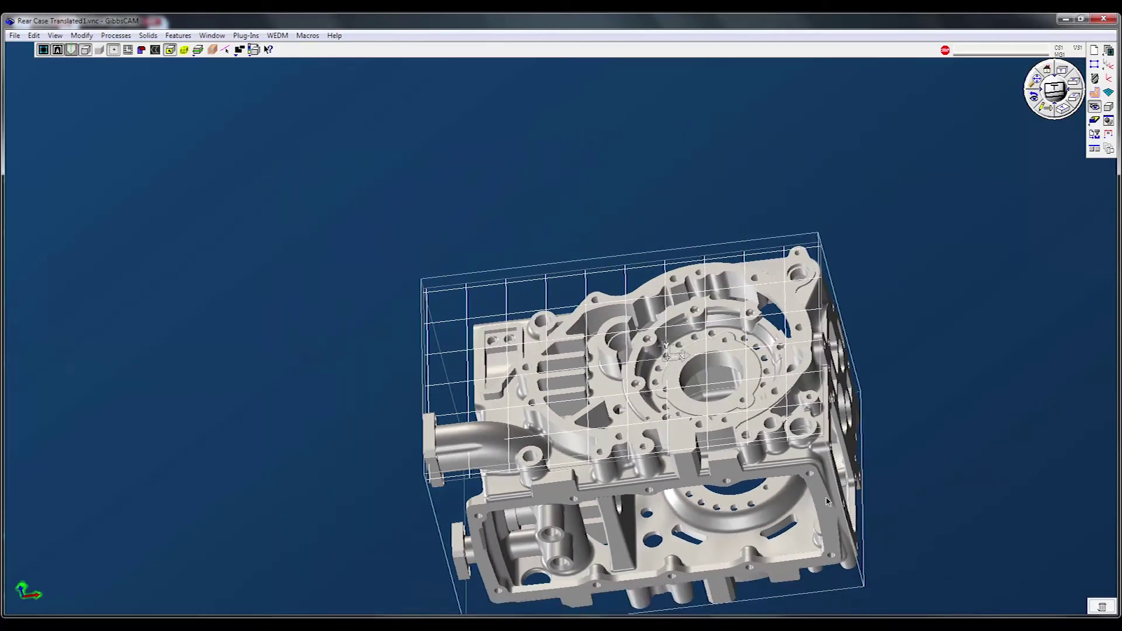
middle_drag(811, 482, 803, 405)
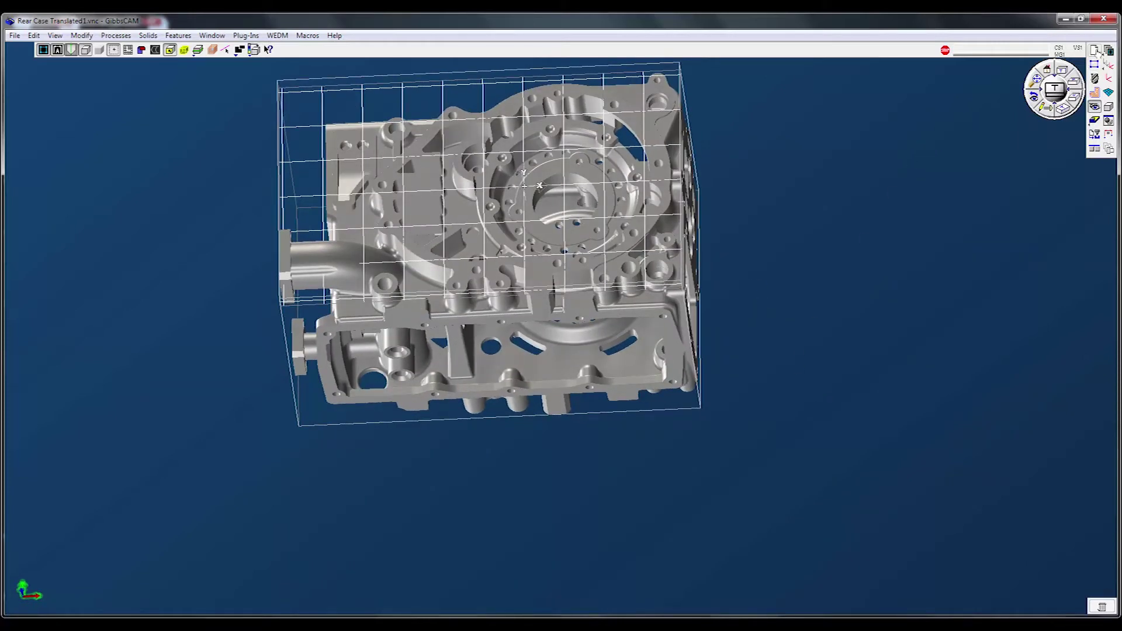
- Show the Document settings beside the part, select the +X stock value, and go isometric
click(1094, 50)
drag(835, 127, 851, 65)
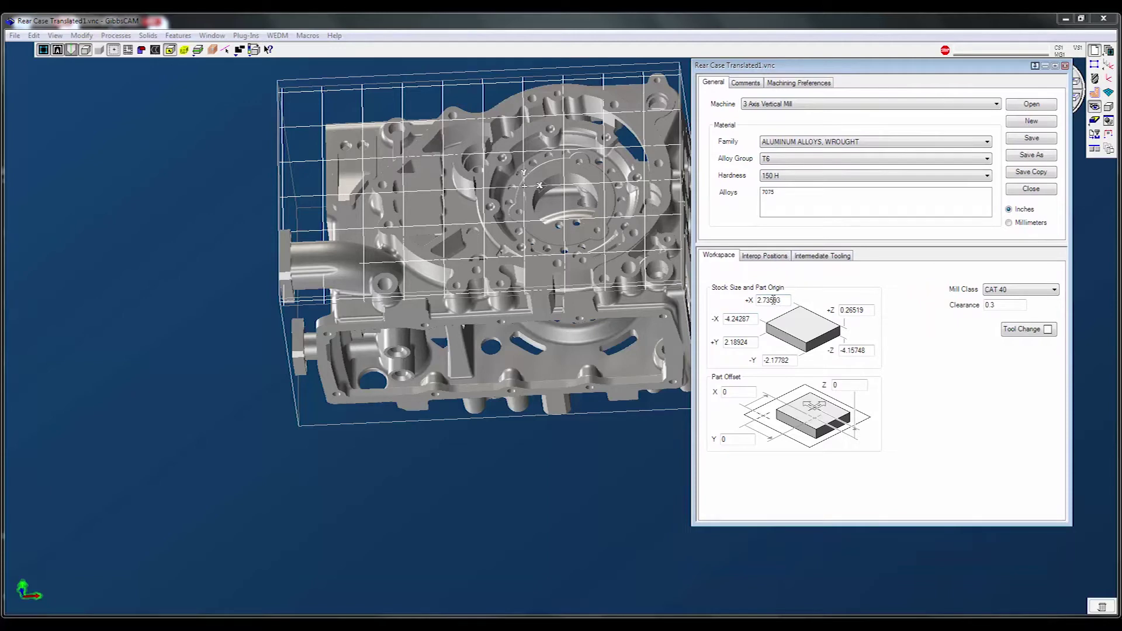
double_click(785, 300)
middle_drag(592, 271, 417, 429)
middle_drag(671, 199, 809, 242)
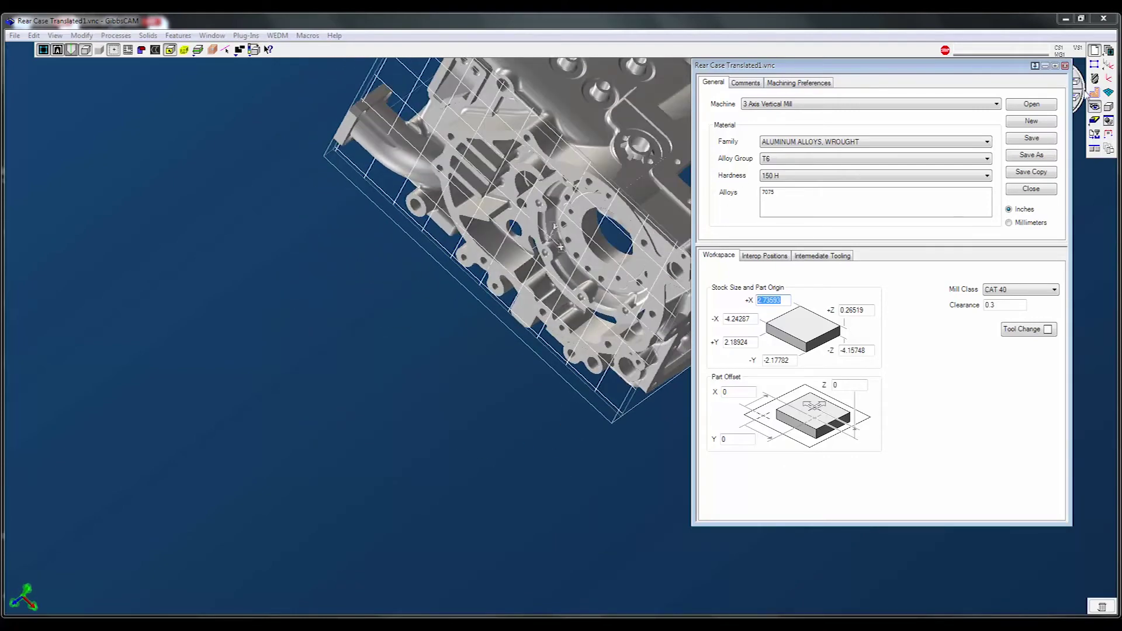
drag(1008, 65, 958, 74)
click(1063, 111)
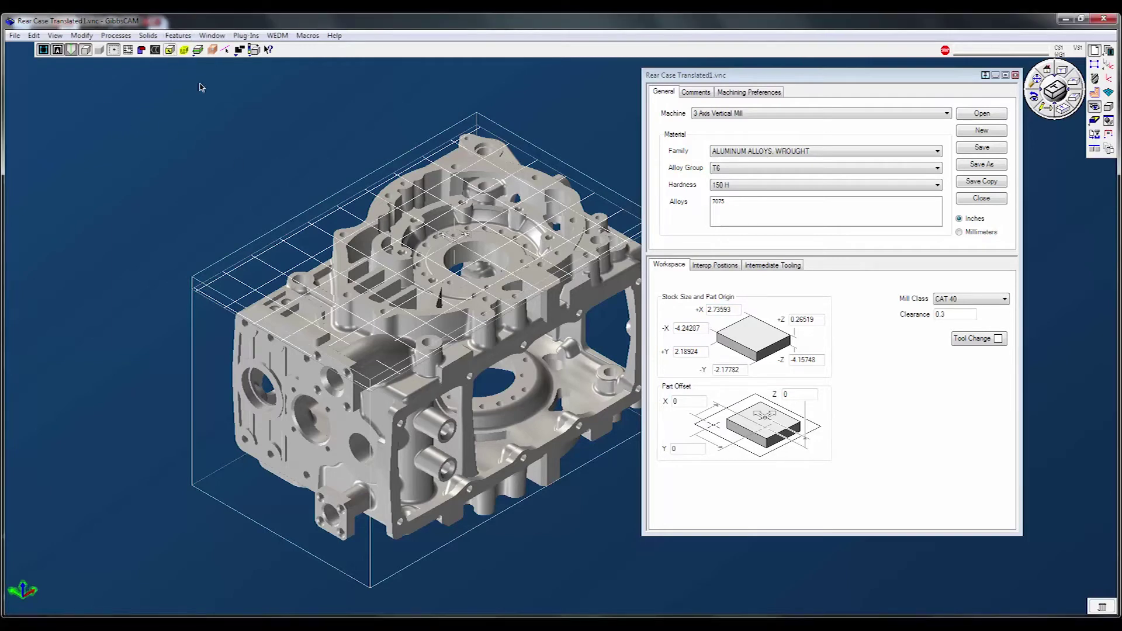
- Select the rear-case solid and bring up Modify > Translate
click(472, 294)
click(82, 35)
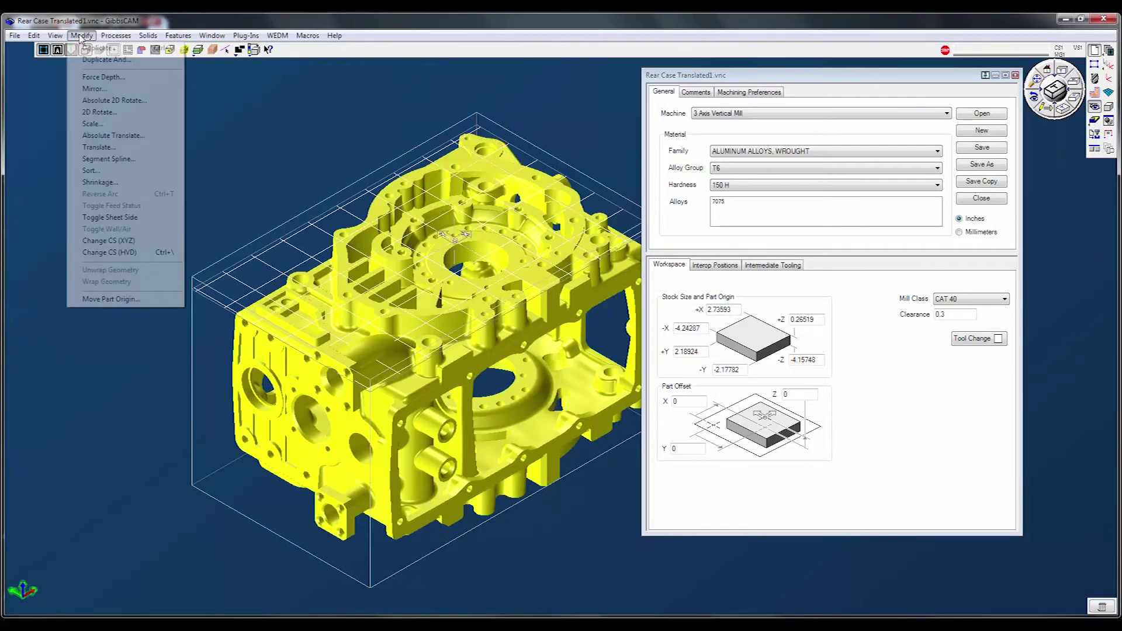
click(108, 159)
click(215, 160)
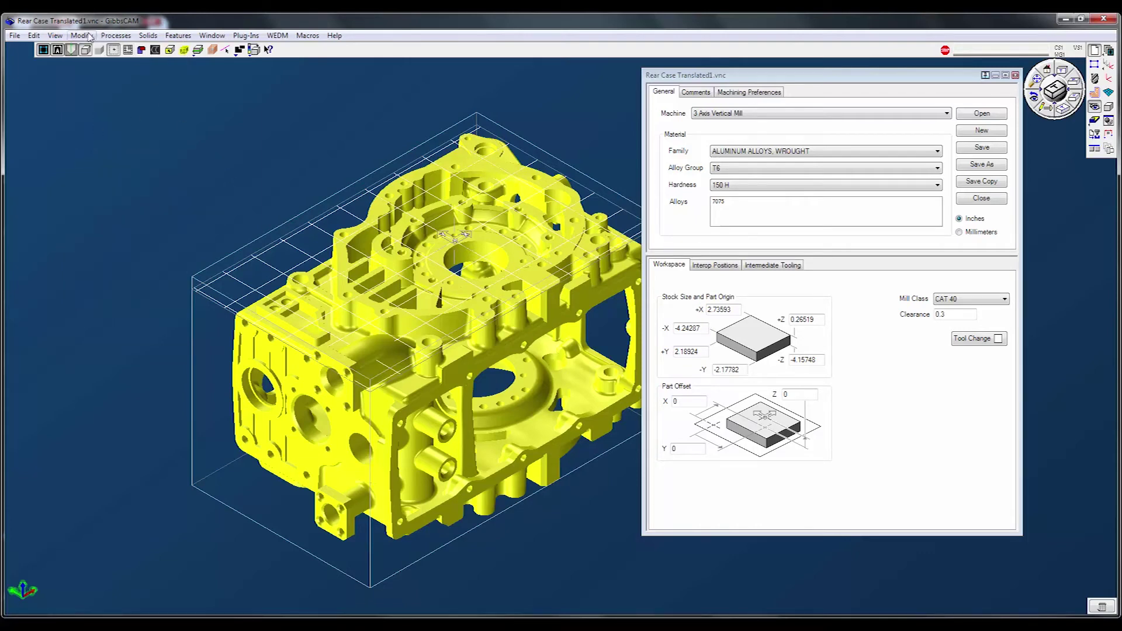
click(81, 35)
click(99, 147)
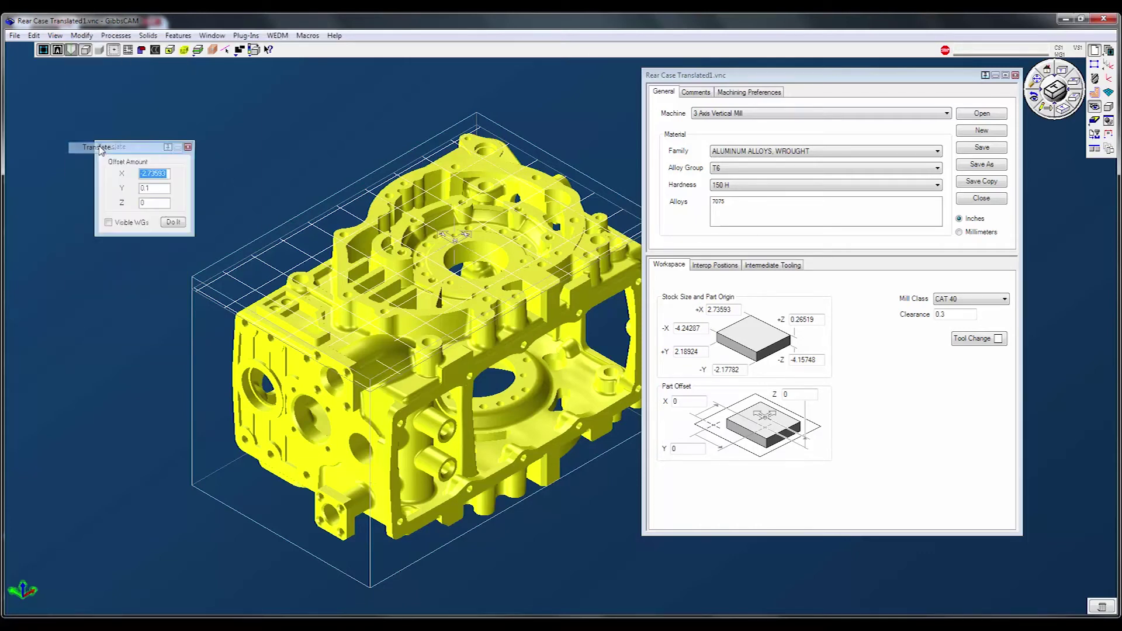
- Translate the part by X -2.73593 (negated +X stock extent) with Y 0
click(157, 188)
double_click(158, 188)
text(0)
double_click(154, 174)
text(0)
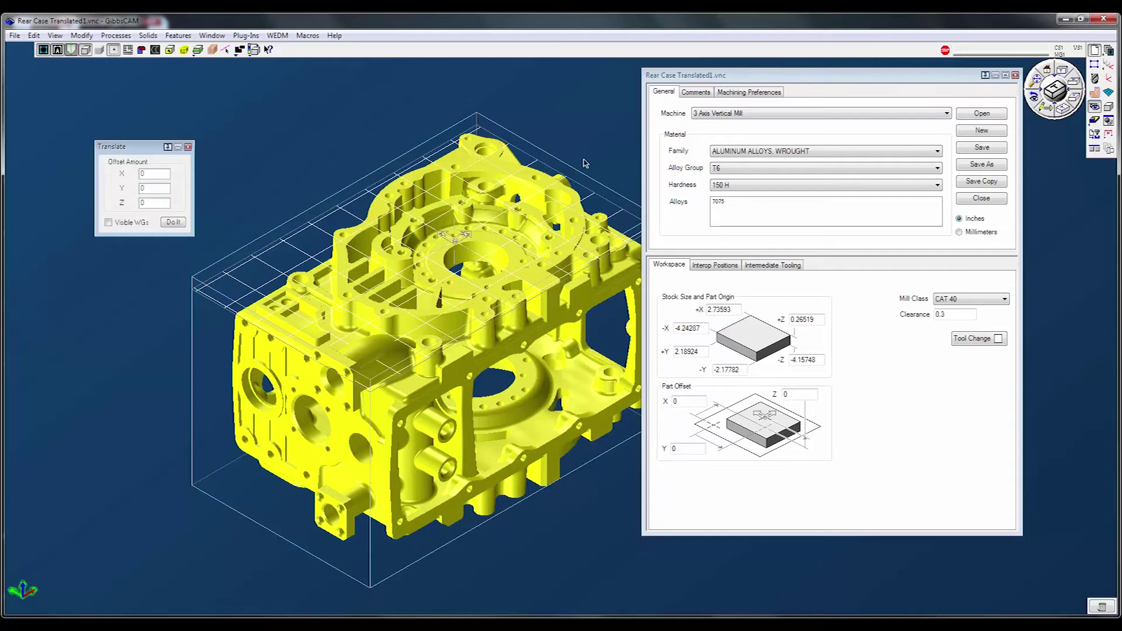
click(704, 308)
key(ctrl+c)
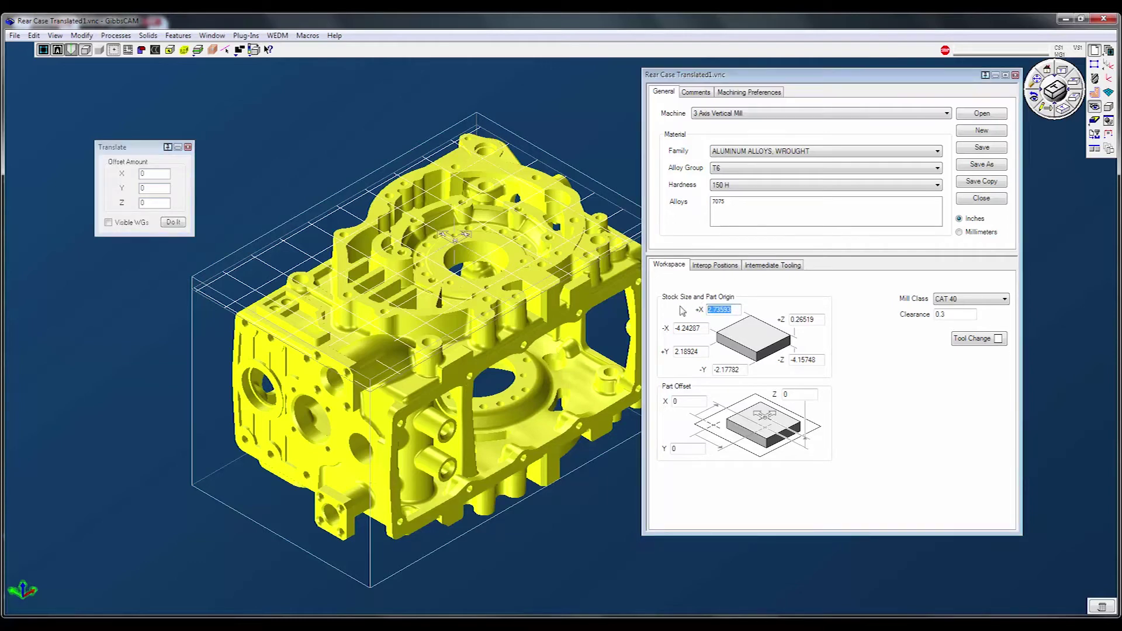
click(150, 175)
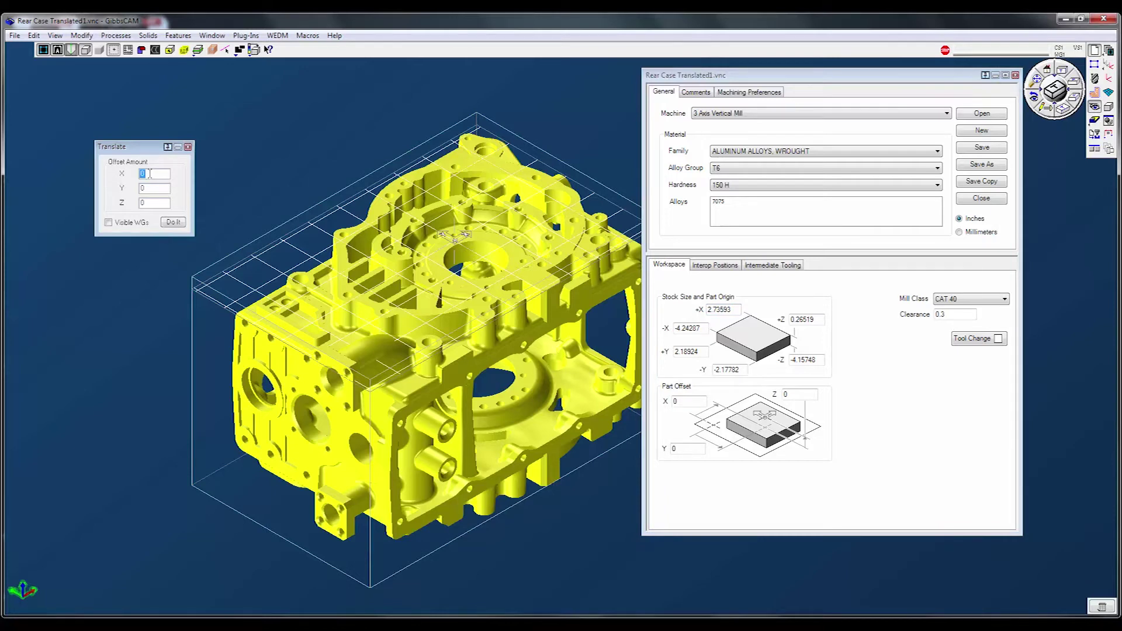
key(ctrl+v)
key(Home)
text(-)
click(174, 223)
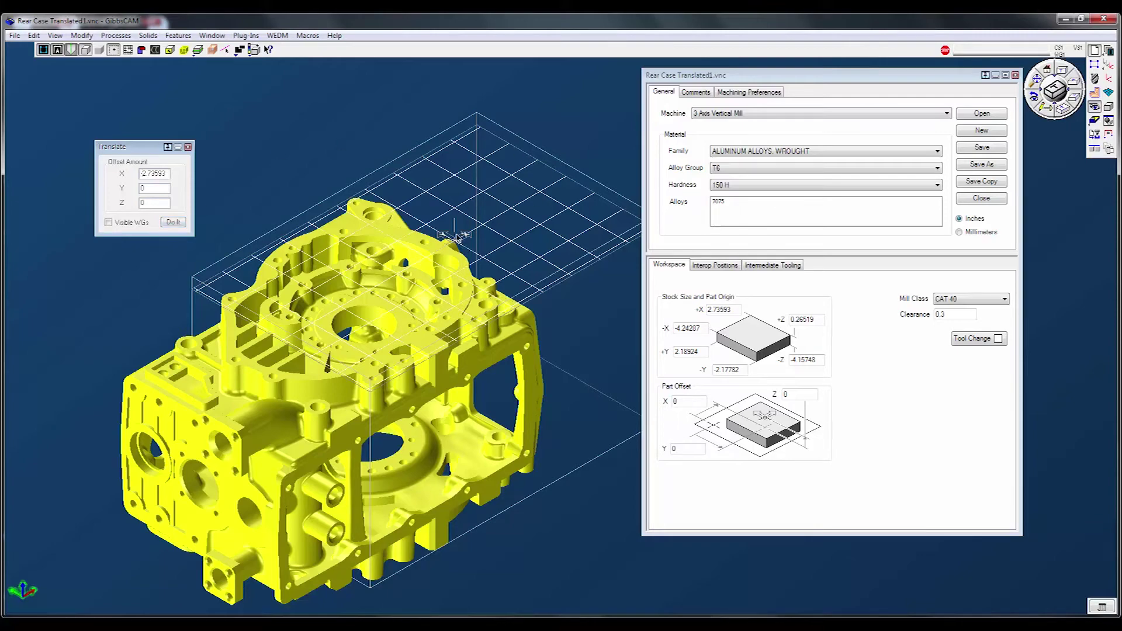
middle_drag(474, 255, 422, 165)
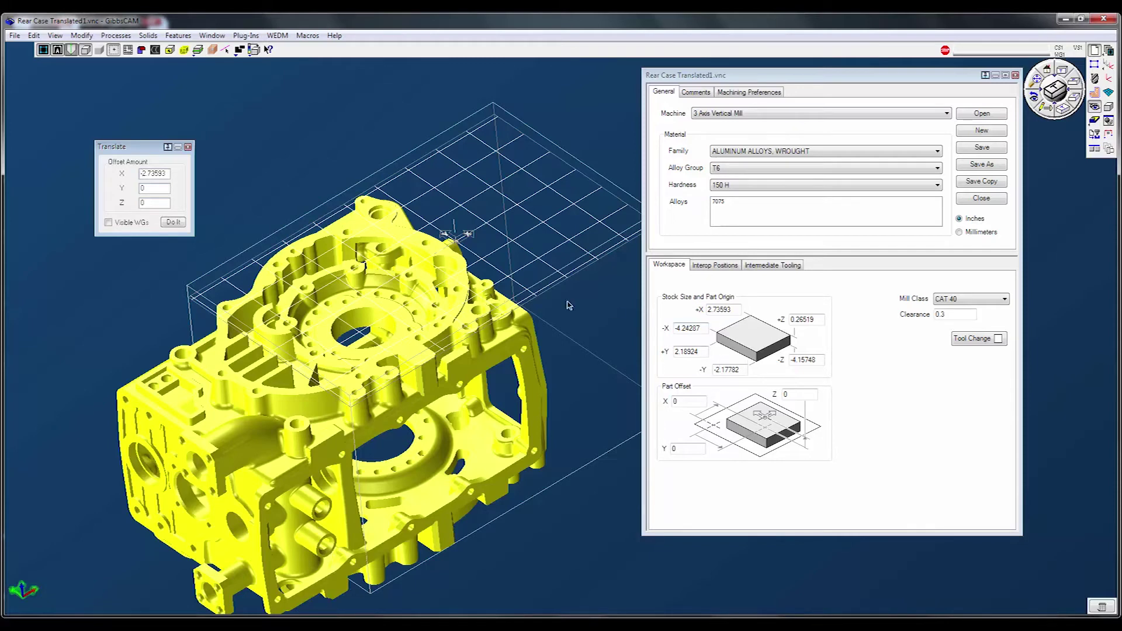
- Translate the part by Y -2.18924, the negated +Y stock extent, with X 0
double_click(700, 352)
key(ctrl+c)
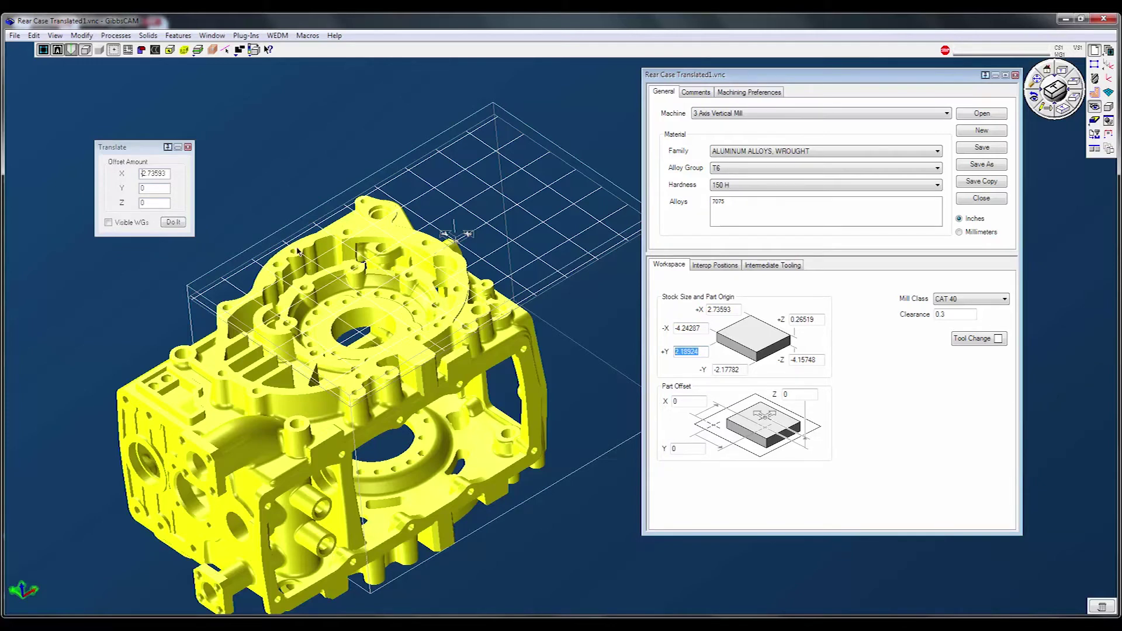
click(155, 189)
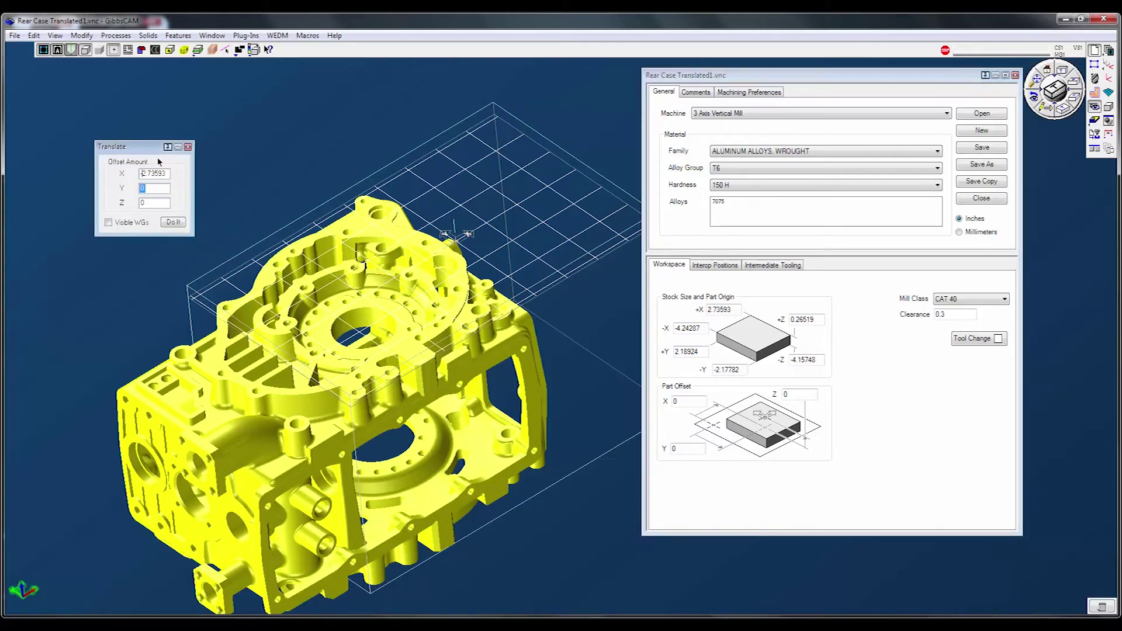
double_click(155, 173)
text(0)
key(ctrl+v)
key(Home)
text(-)
click(172, 222)
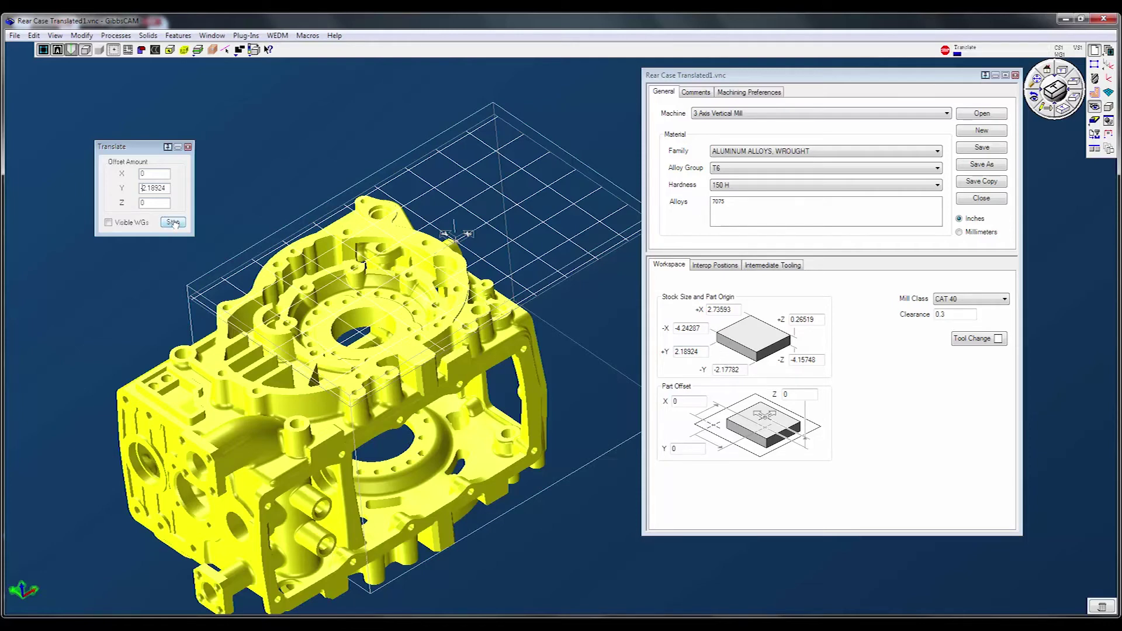
- Orbit and zoom to inspect the moved part's origin corner
middle_drag(520, 327, 514, 417)
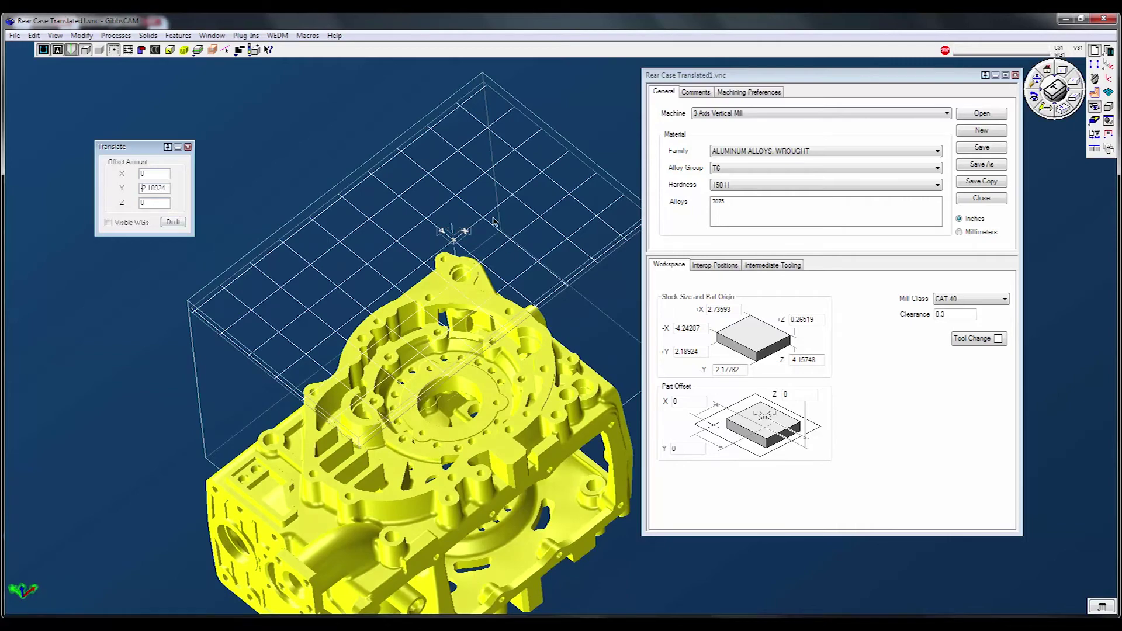
middle_drag(485, 200, 517, 333)
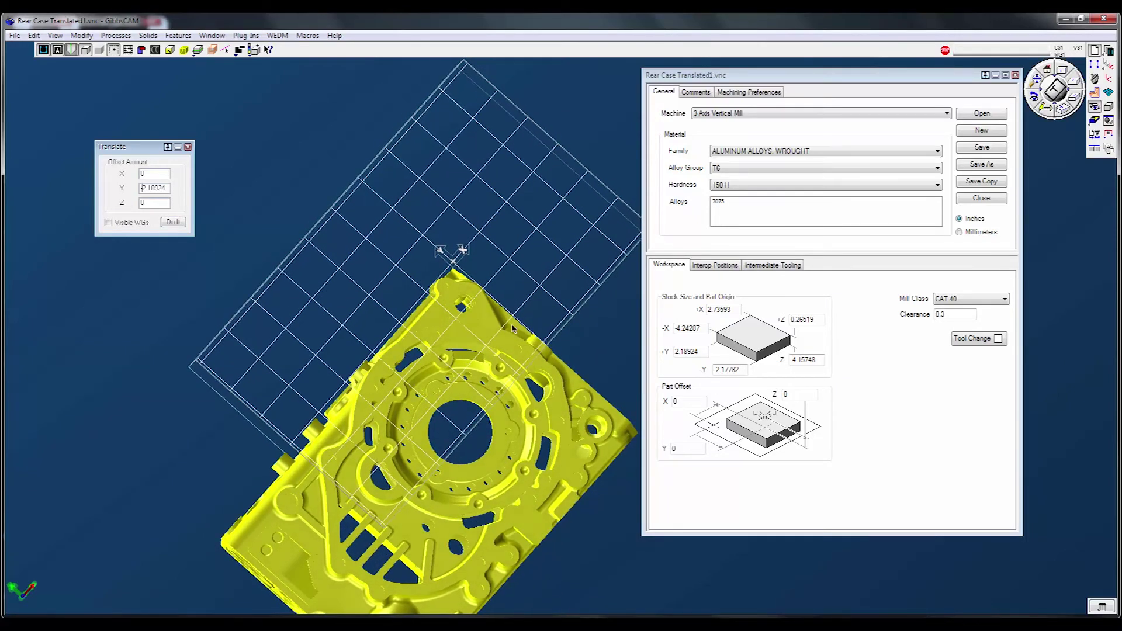
scroll(447, 257, up, 5)
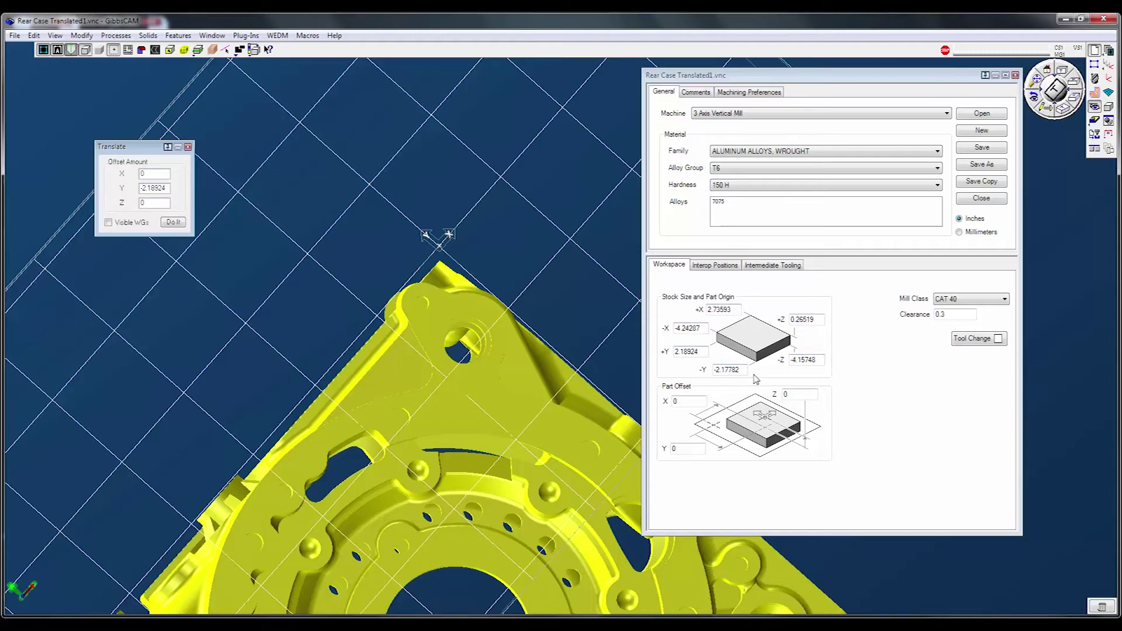
middle_drag(430, 317, 341, 266)
scroll(443, 328, down, 3)
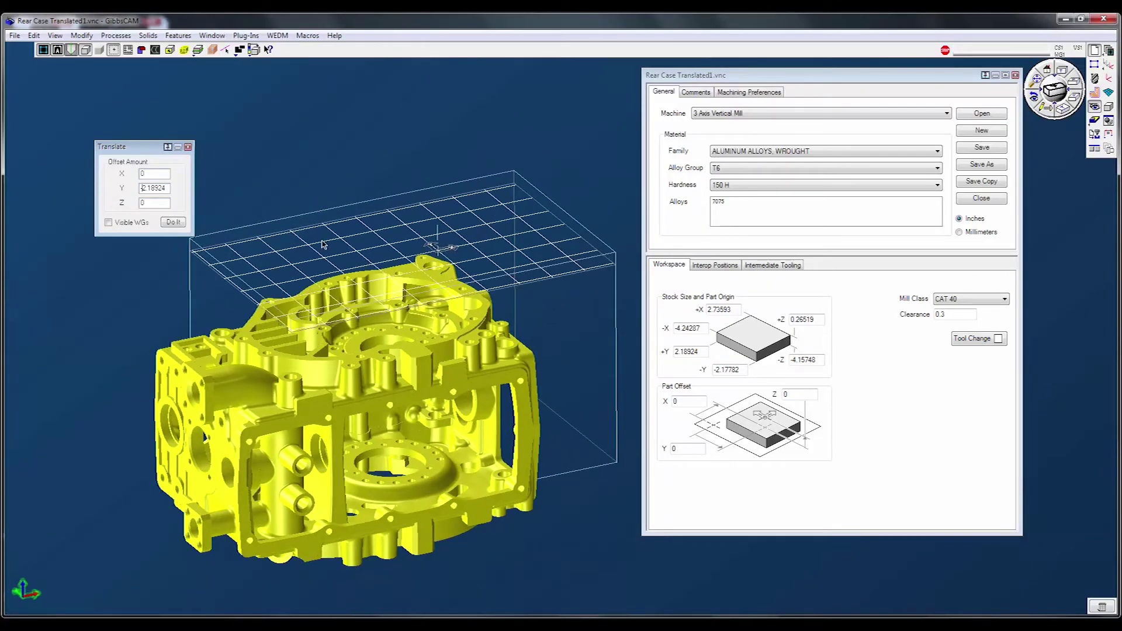
- Close Translate and re-shrink-wrap the stock so +X and +Y extents read 0
click(187, 147)
click(55, 36)
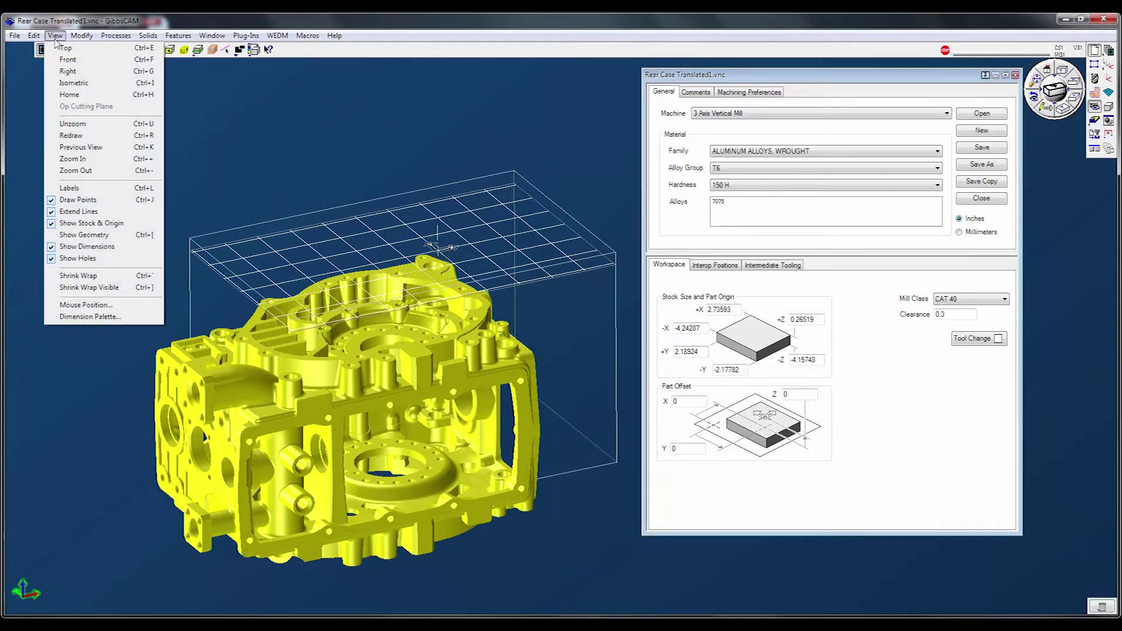
click(90, 276)
scroll(348, 261, up, 3)
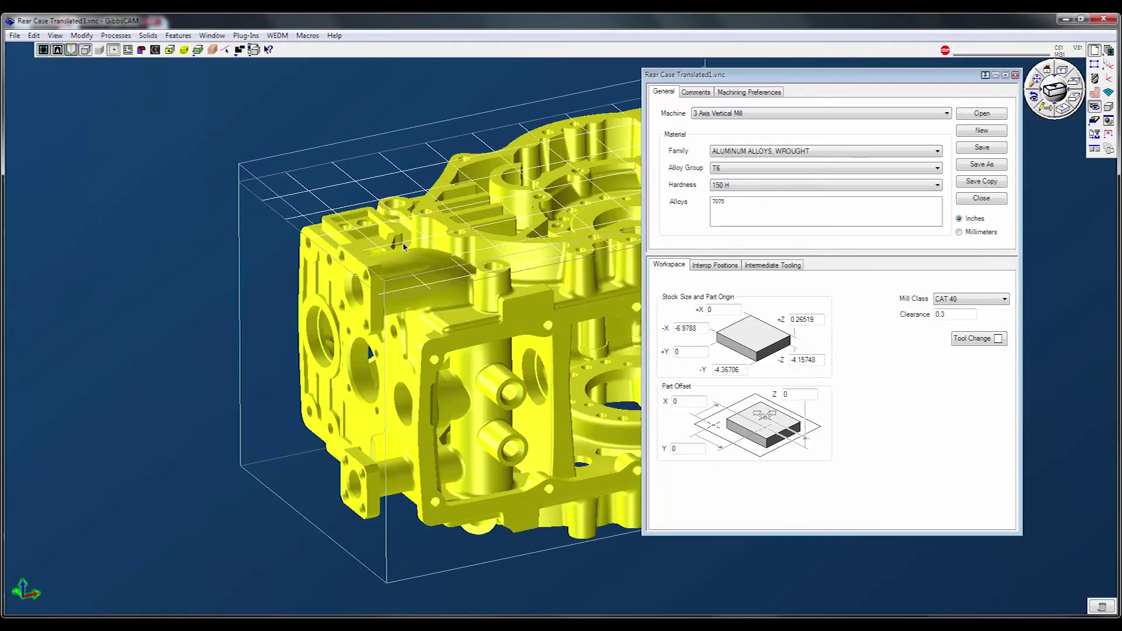
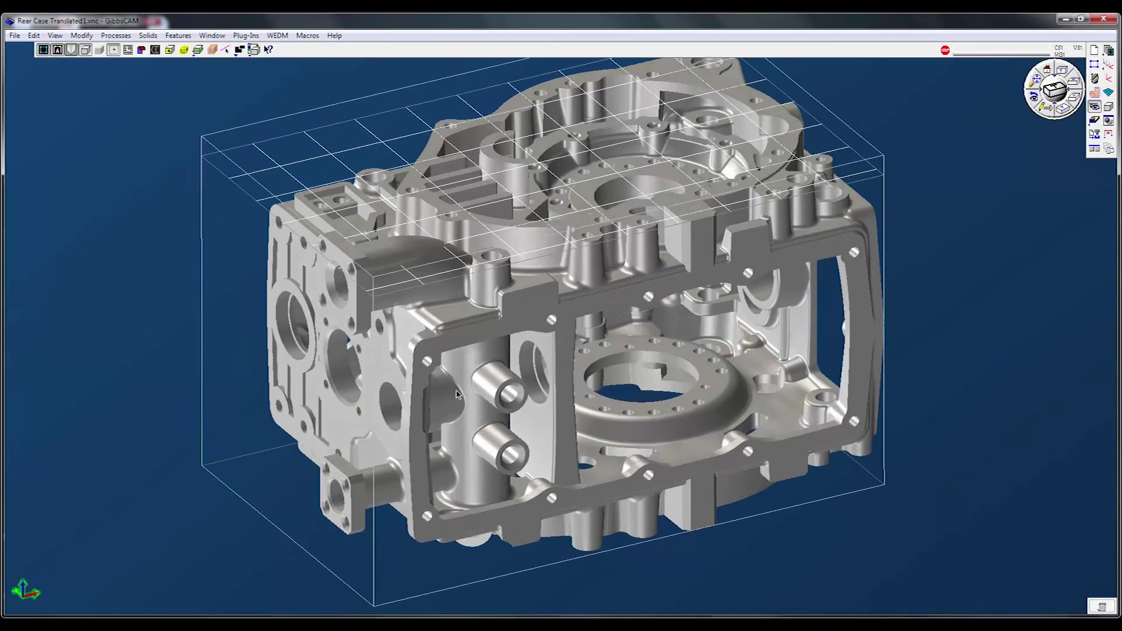
- Zoom and tilt the rear case to a flatter view of its open frame
scroll(634, 371, down, 5)
middle_drag(699, 120, 708, 435)
scroll(809, 392, up, 1)
scroll(810, 392, up, 3)
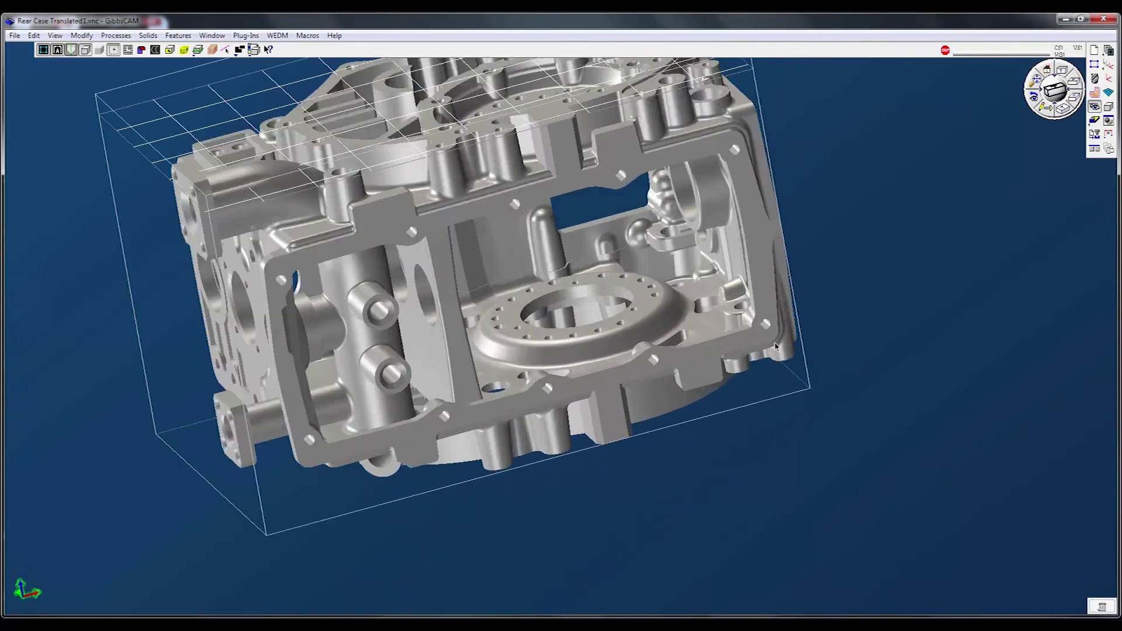
middle_drag(700, 342, 680, 371)
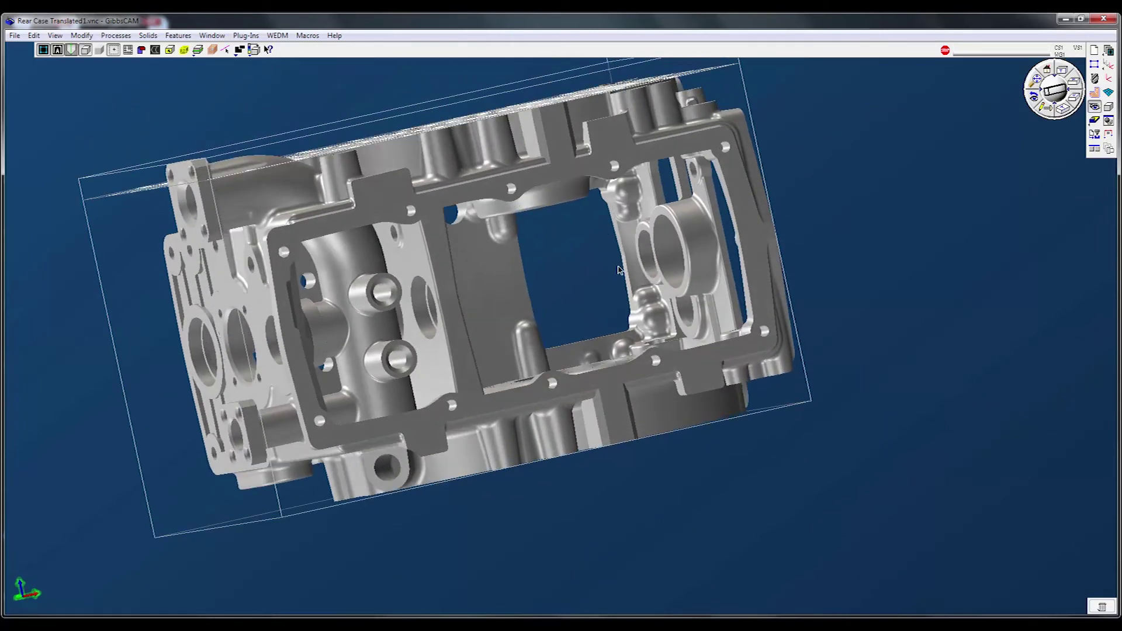
- Switch to face picking, set a pivot on the frame, and orbit to the top and flanged side
click(657, 359)
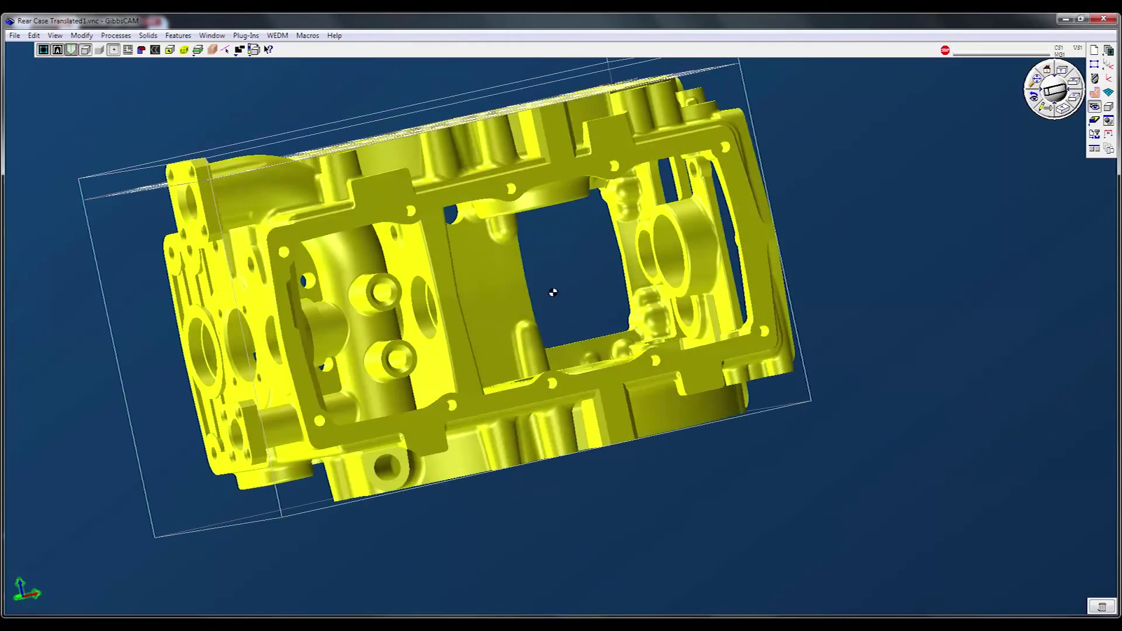
click(170, 51)
click(655, 361)
middle_drag(623, 284, 600, 480)
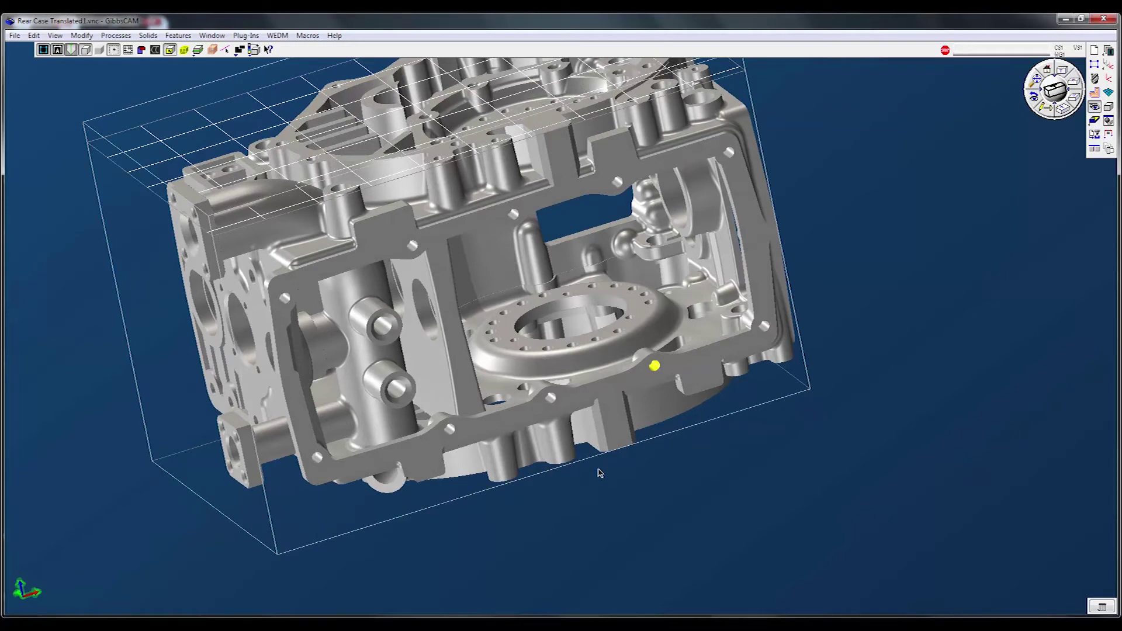
scroll(710, 405, down, 2)
middle_drag(724, 451, 737, 327)
middle_drag(783, 465, 917, 418)
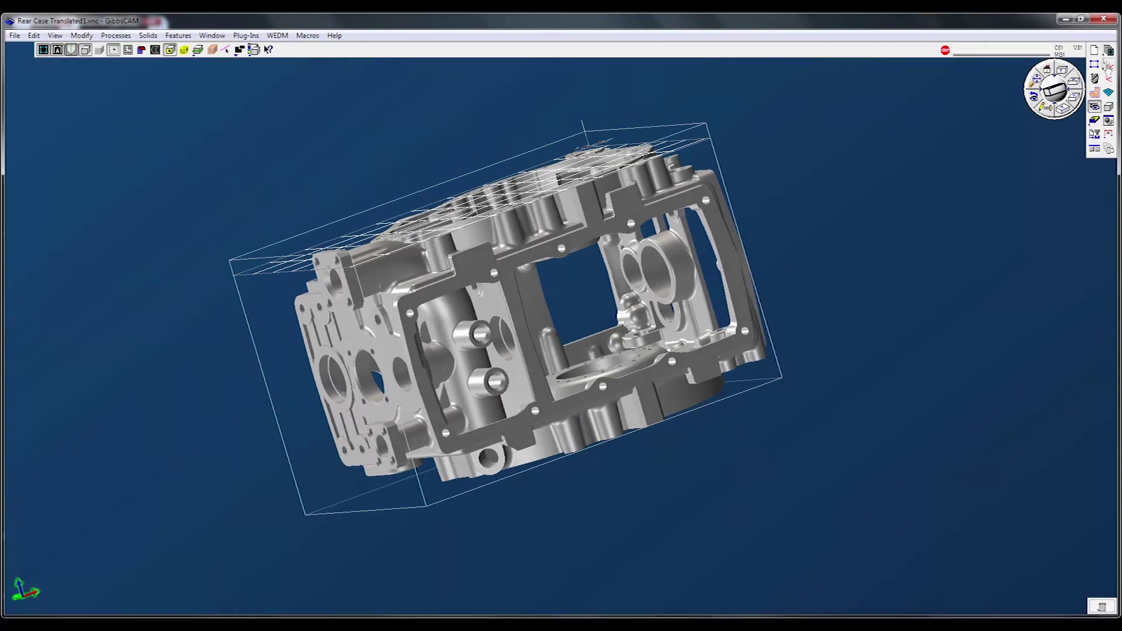
- Show the coordinate-system list at the upper right and tilt the part to reveal its top
click(1108, 65)
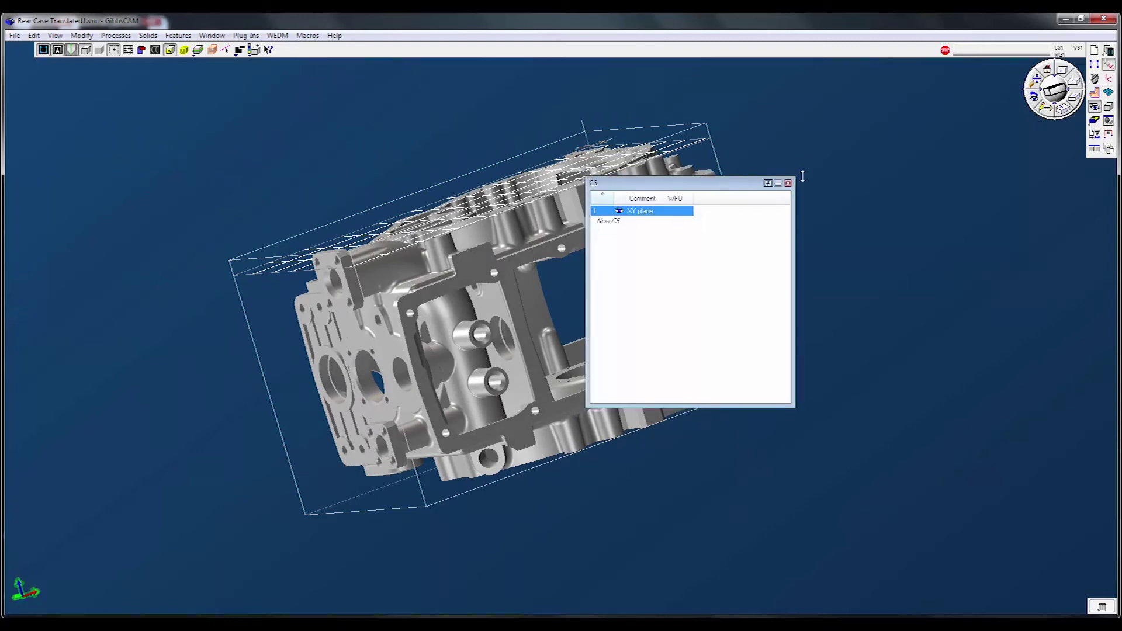
drag(725, 181, 910, 74)
middle_drag(595, 340, 573, 400)
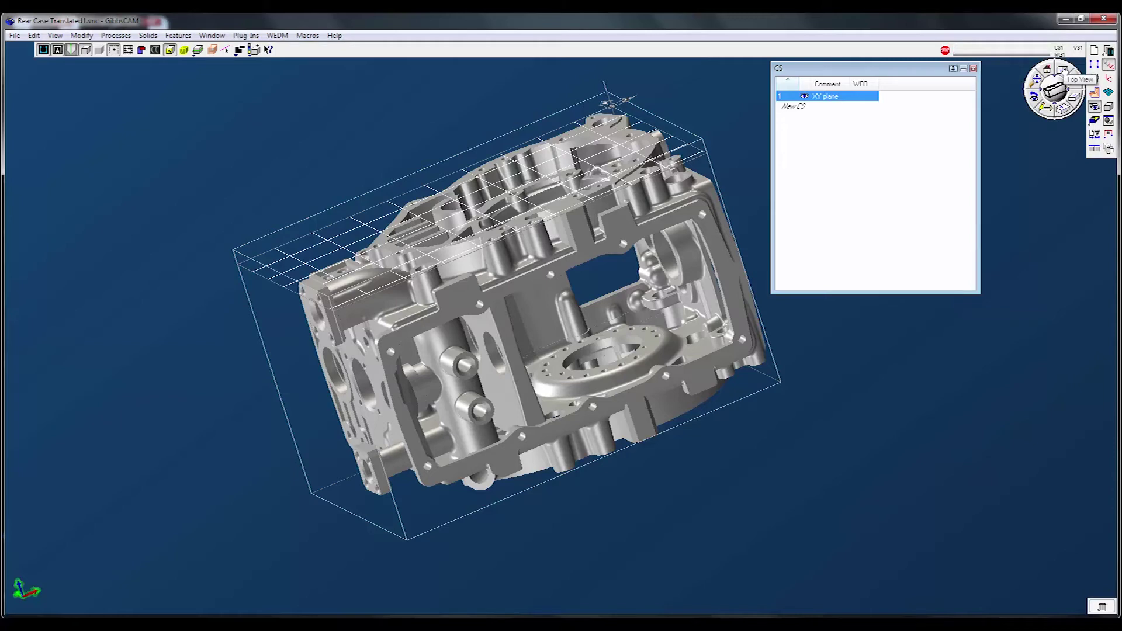
- Cycle through Top, Front, Side and Isometric views, orbiting between them, then return to Front
click(1061, 70)
click(1073, 84)
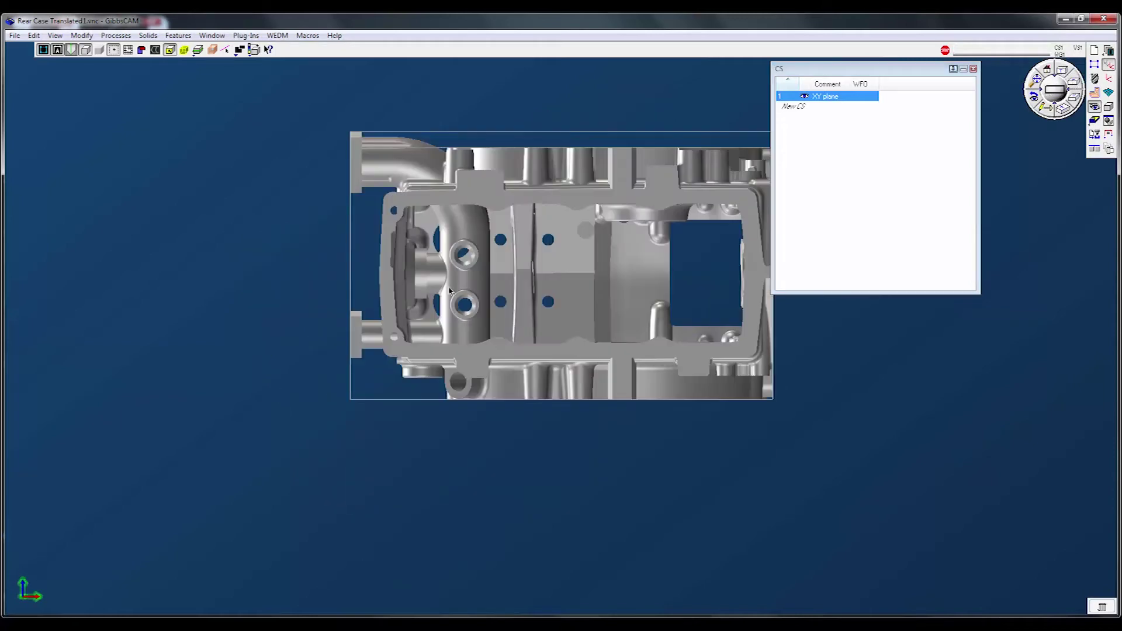
click(1074, 97)
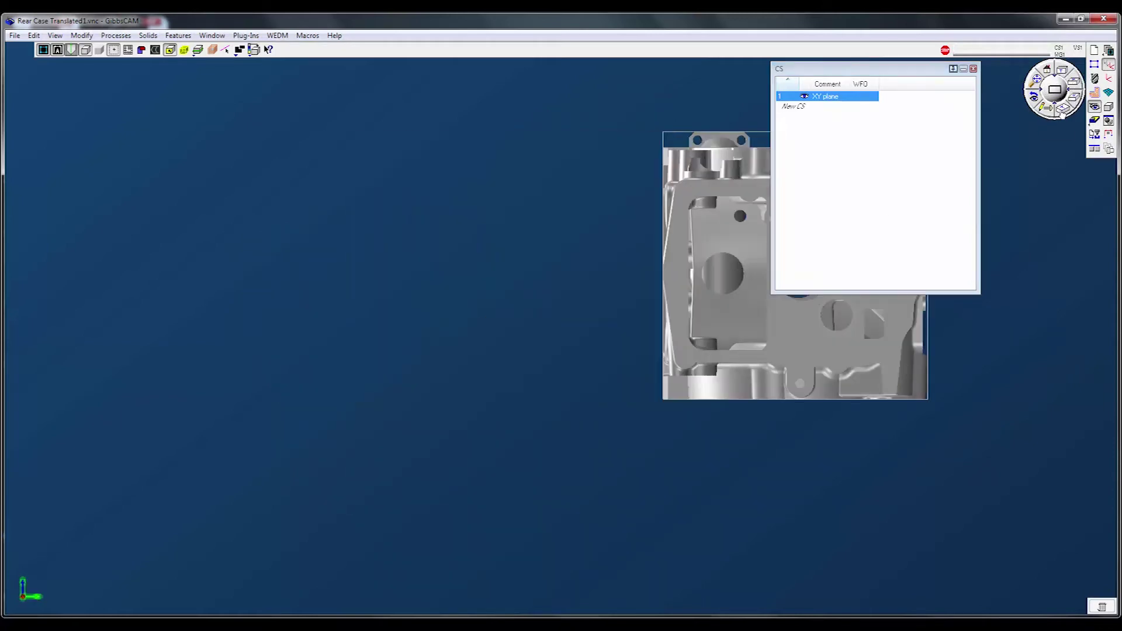
click(1061, 108)
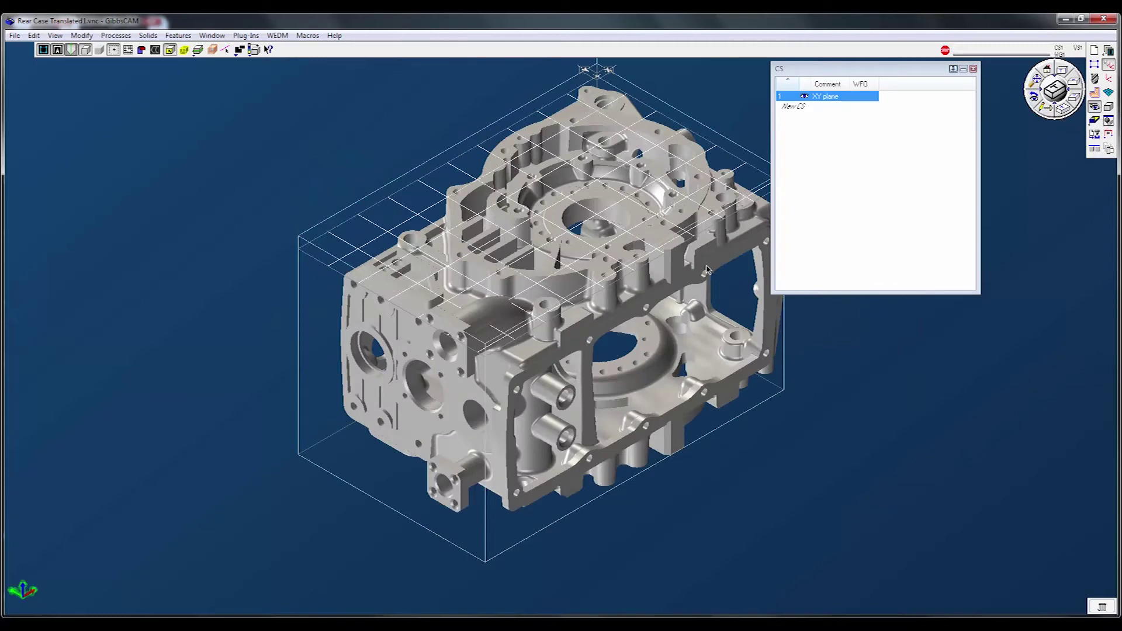
click(1076, 88)
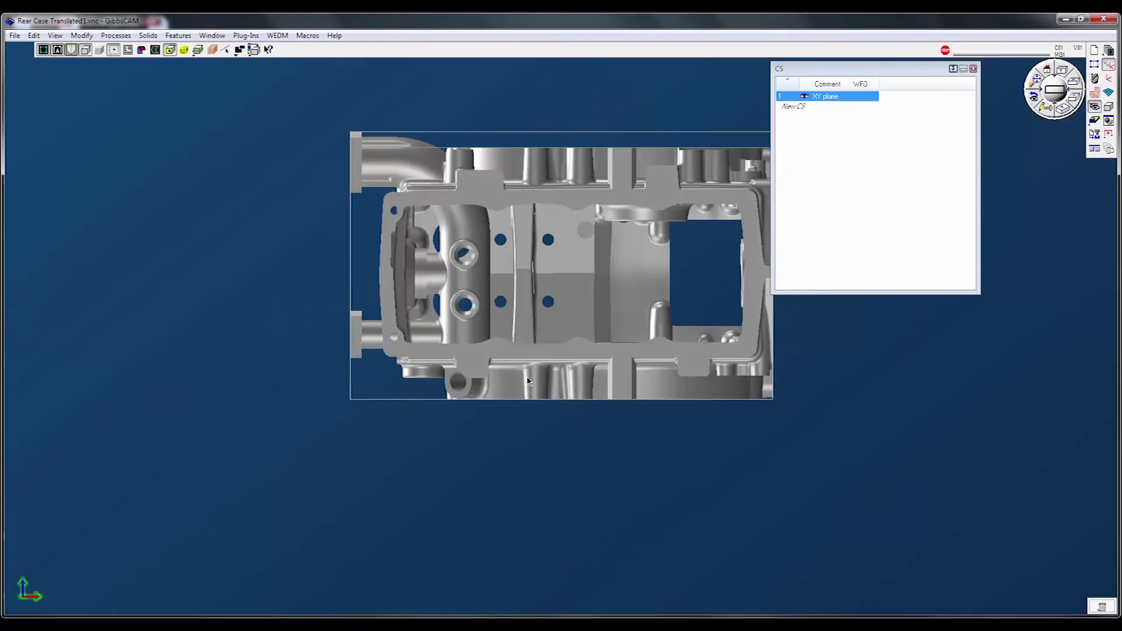
middle_drag(550, 399, 672, 344)
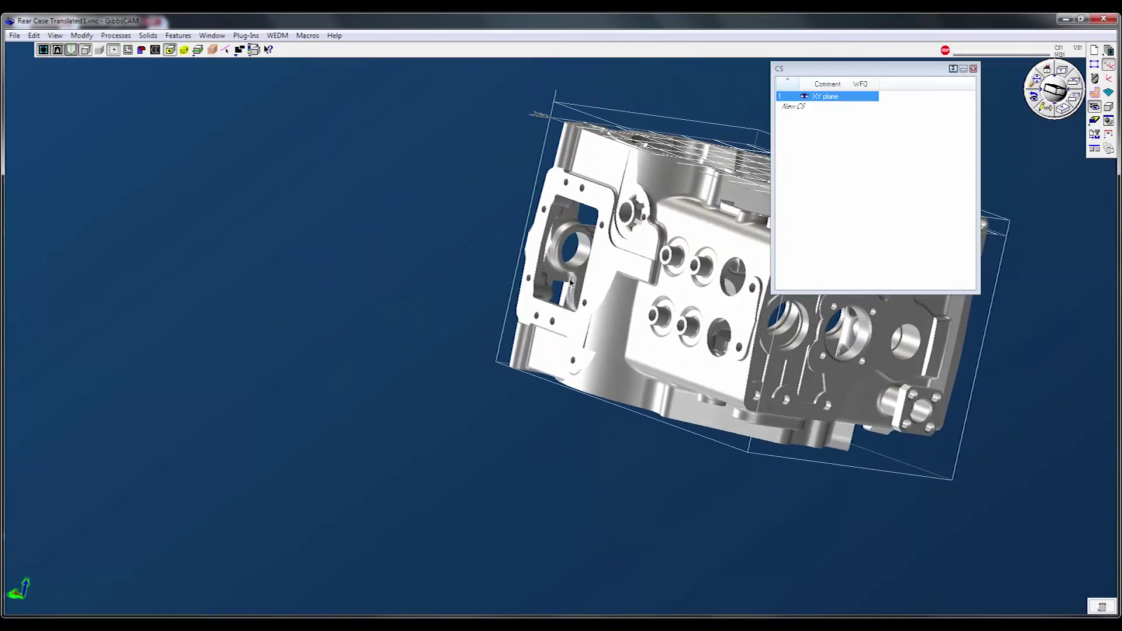
middle_drag(819, 386, 526, 312)
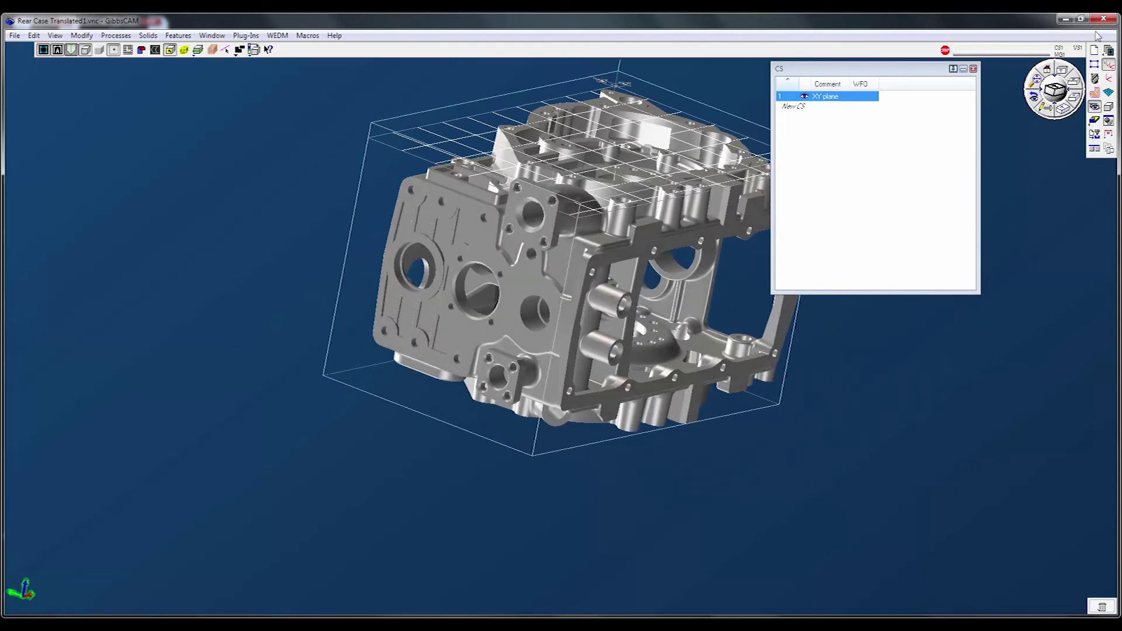
click(1073, 84)
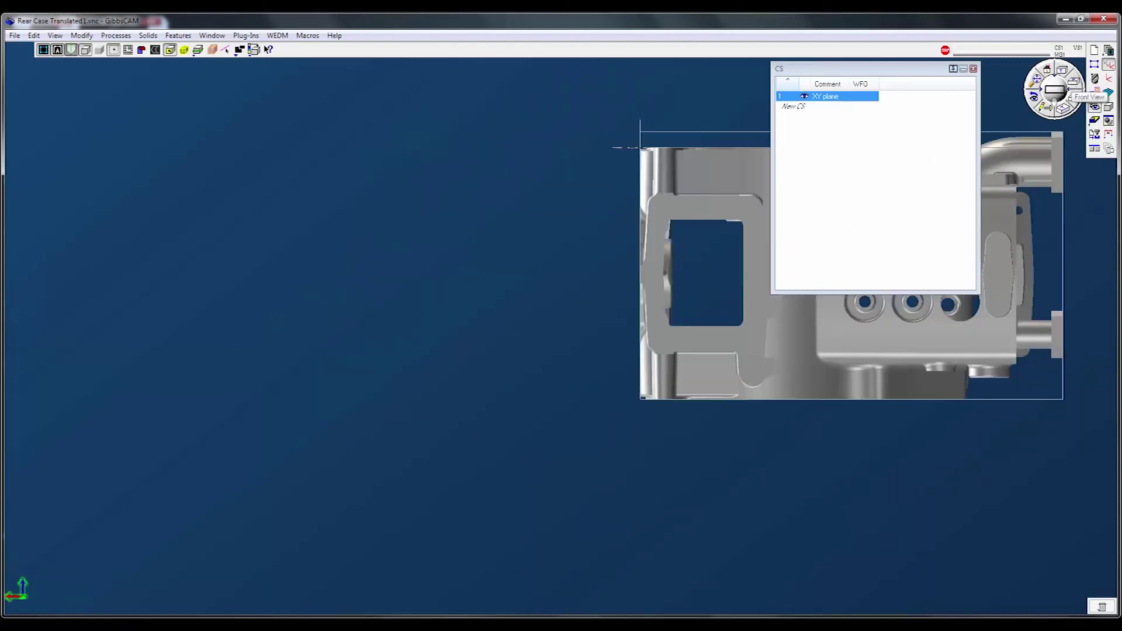
- Rotate the model, then use Top, Unzoom and repeated Front views to settle square-on from the front
click(762, 401)
middle_drag(762, 401, 257, 465)
middle_drag(707, 278, 775, 286)
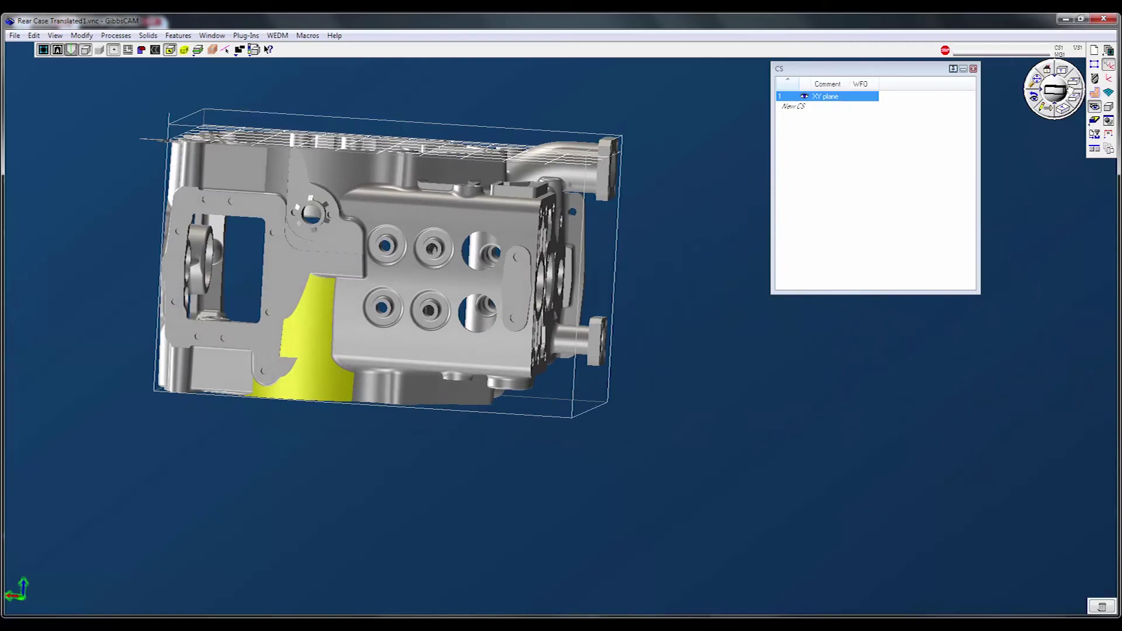
click(1057, 69)
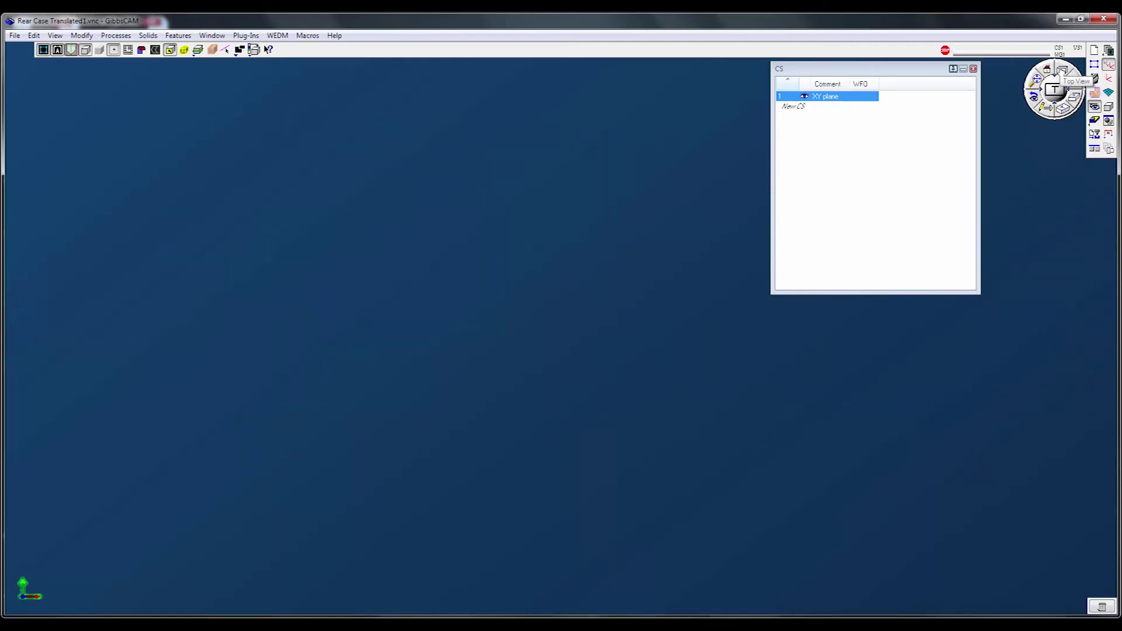
click(1036, 81)
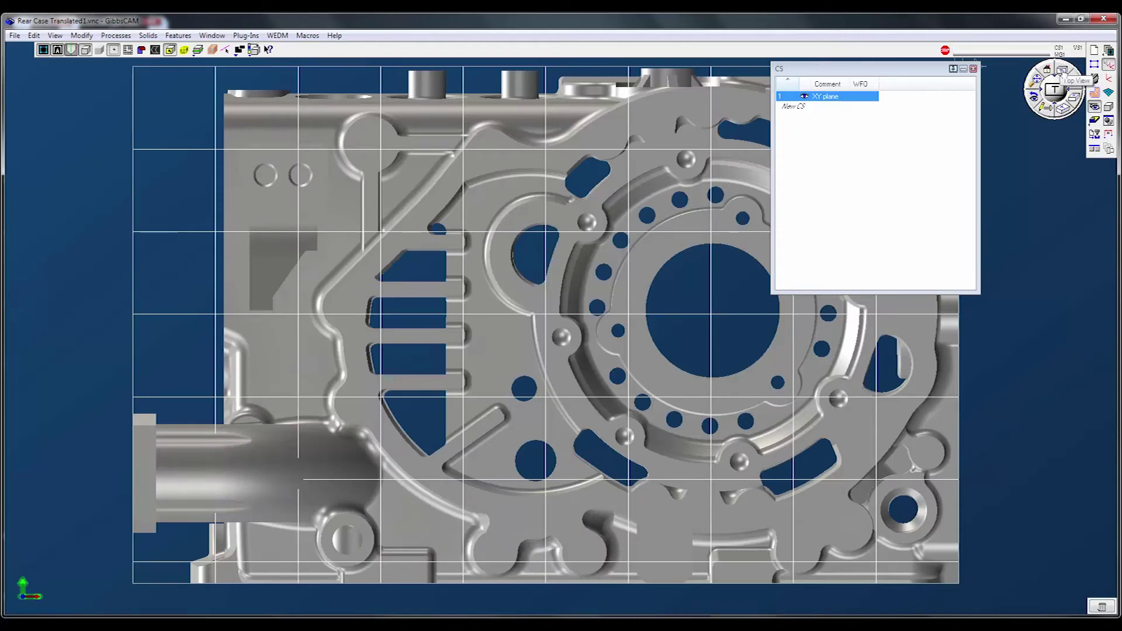
alt+click(1063, 72)
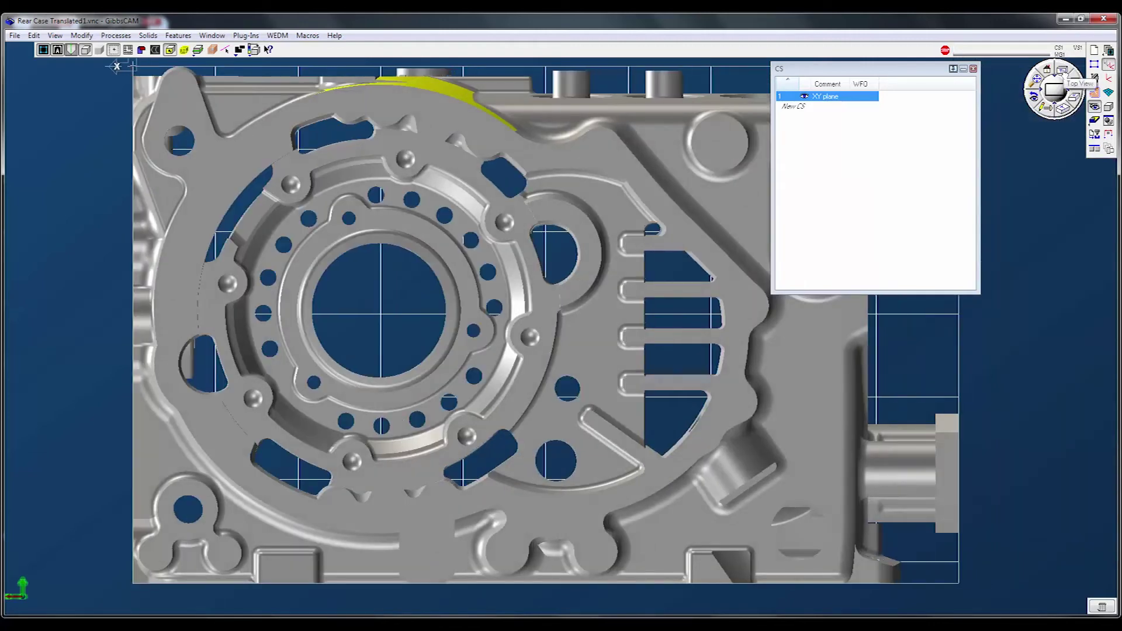
click(1072, 86)
click(1073, 85)
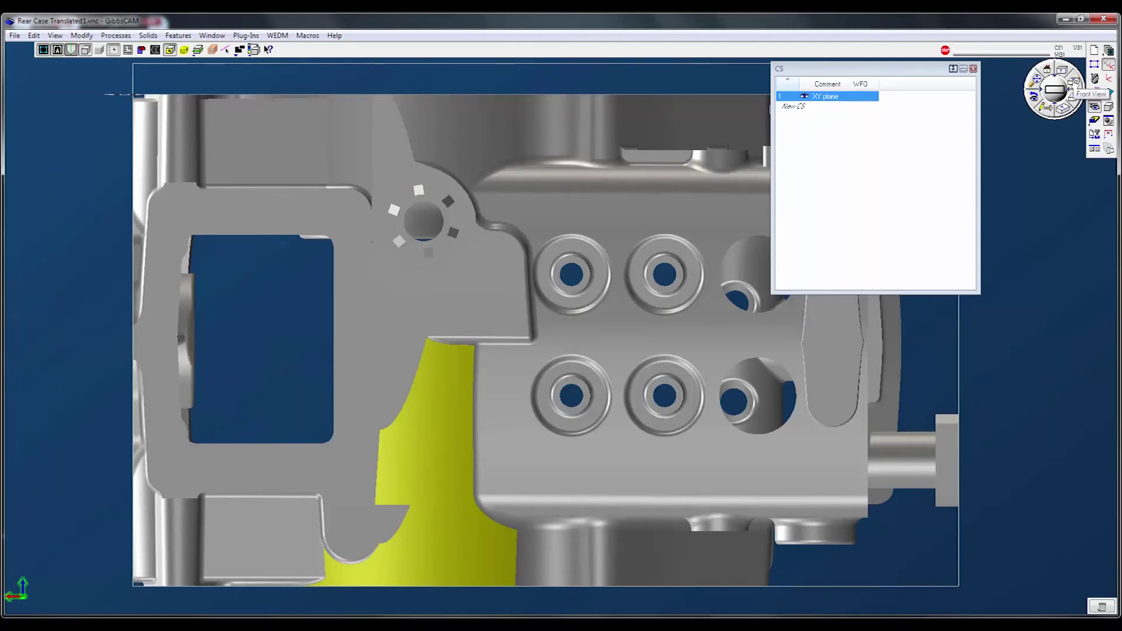
click(1072, 85)
scroll(590, 351, down, 5)
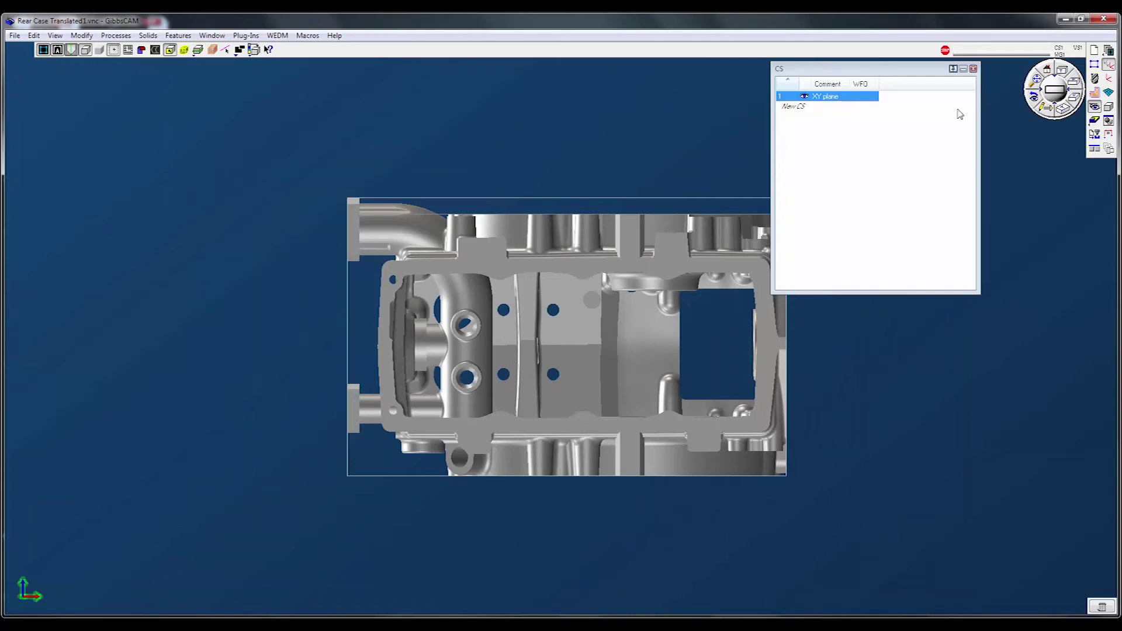
- Create User CS with New CS From View and close the coordinate-system list
right_click(793, 112)
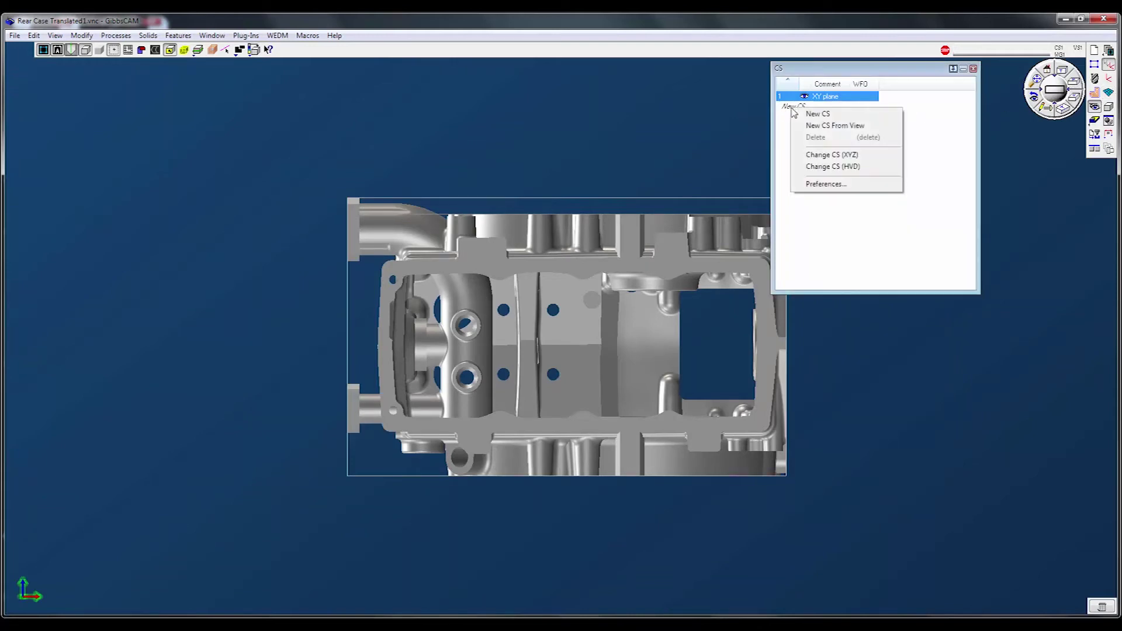
click(835, 126)
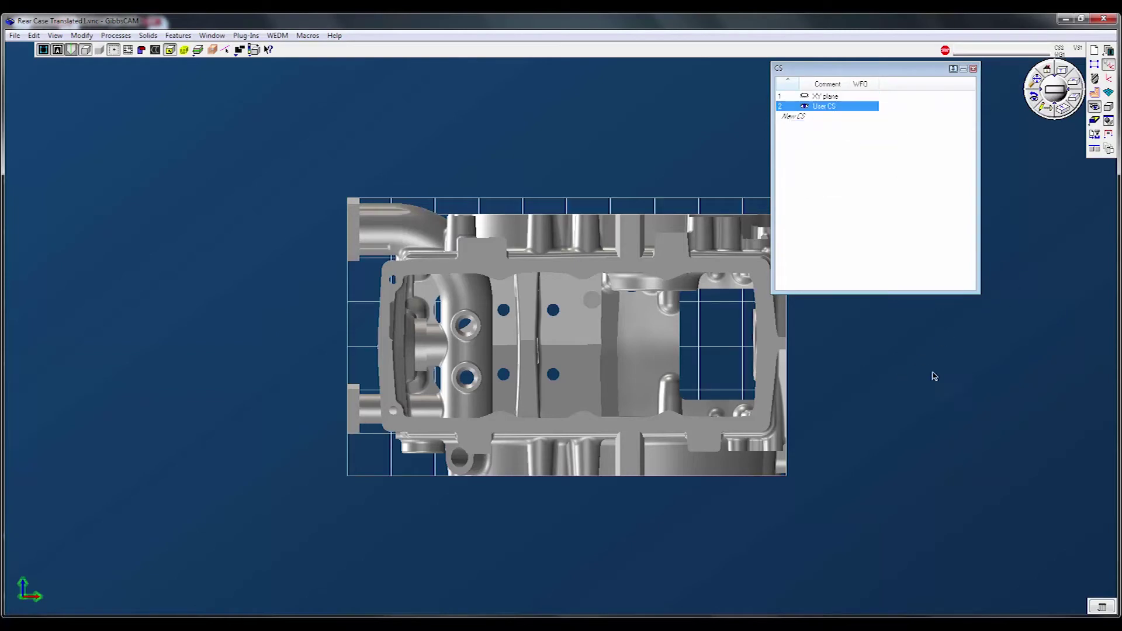
click(974, 69)
- Orbit the part to angled views and back toward the front
middle_drag(688, 339, 798, 307)
middle_drag(773, 244, 444, 257)
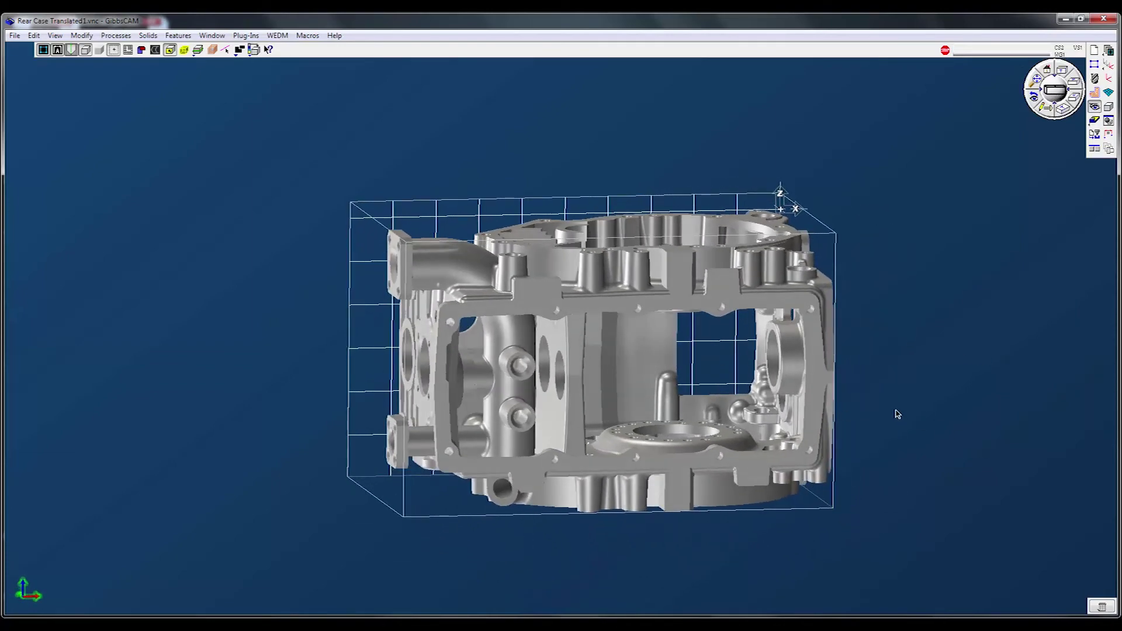
scroll(888, 410, up, 2)
scroll(888, 410, down, 3)
middle_drag(925, 424, 935, 304)
- Show the document properties at the left and bring up the User CS palette
click(1093, 50)
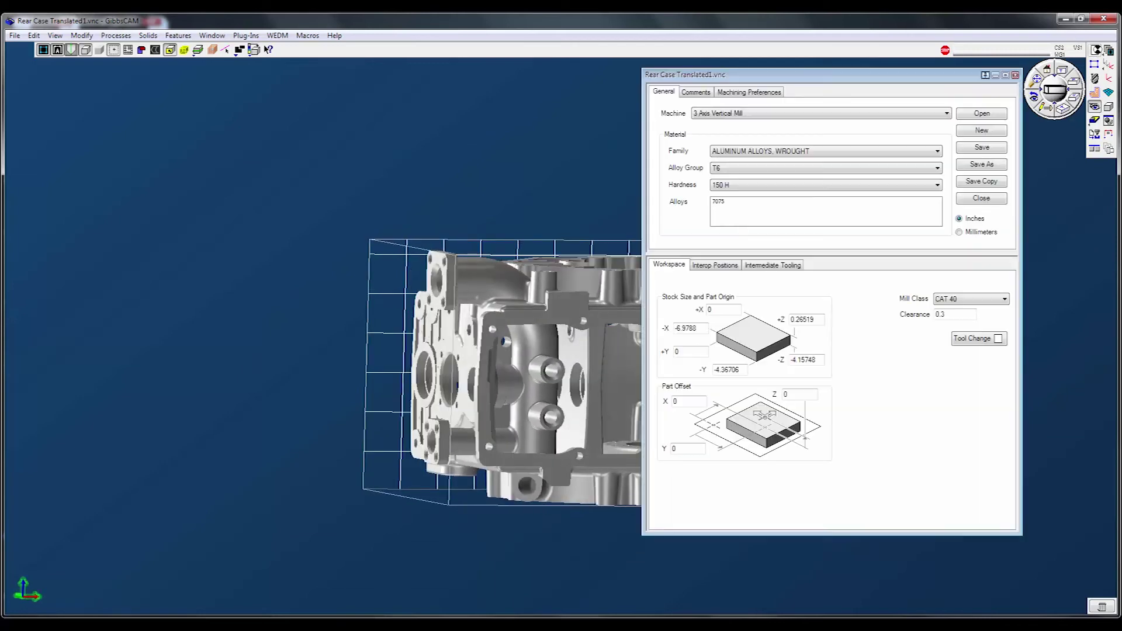
drag(801, 74, 181, 73)
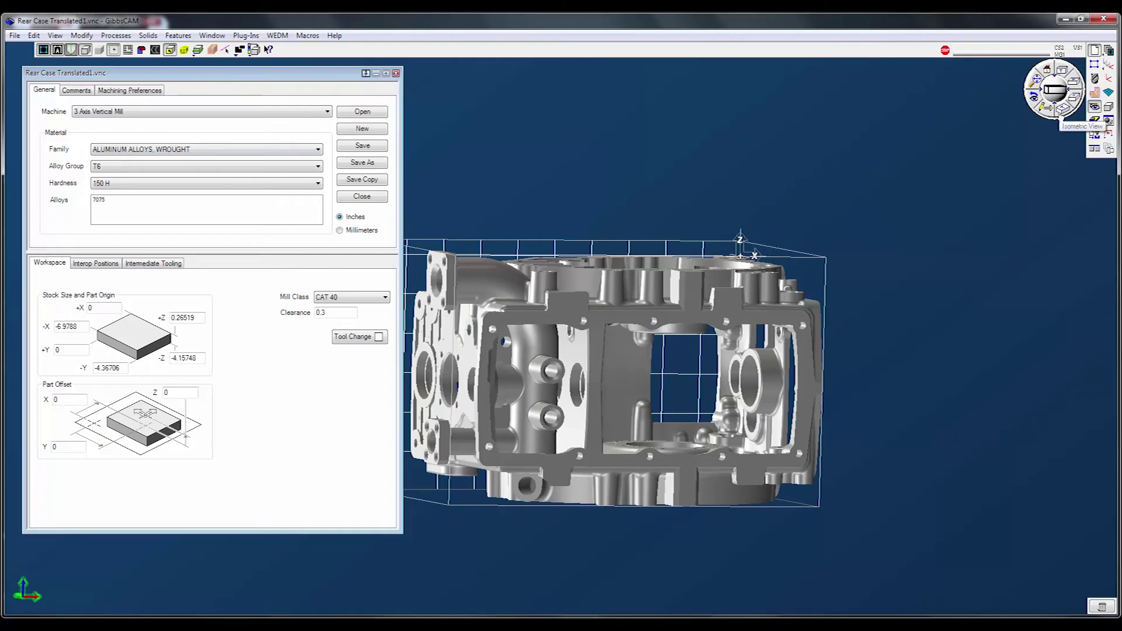
click(1108, 79)
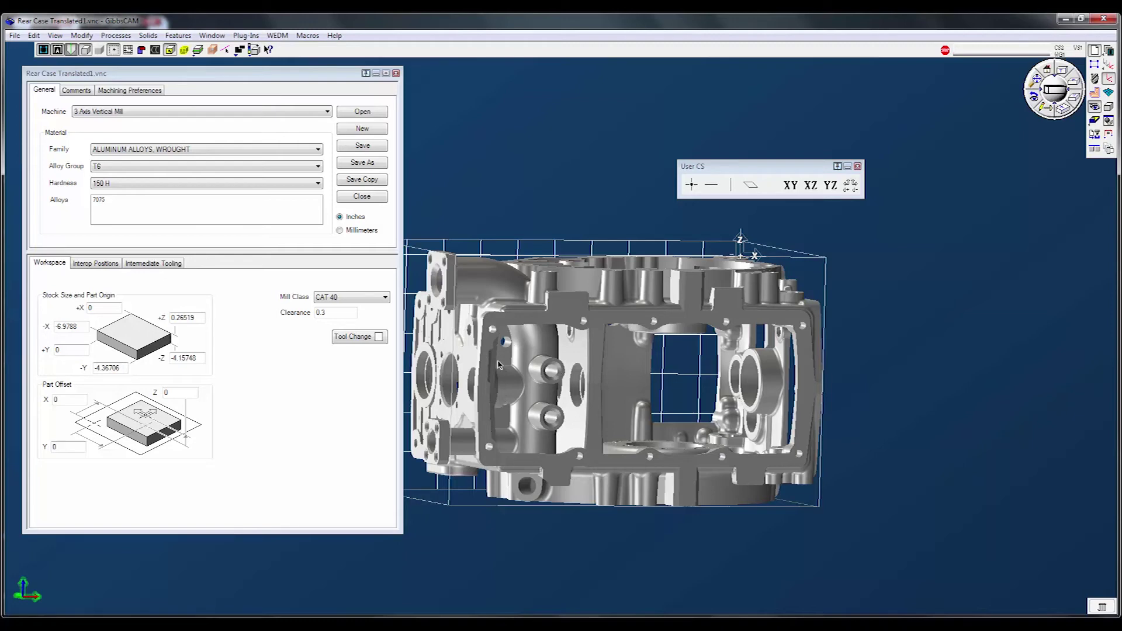
- Select the flange face and turn on the Show Edges wireframe
scroll(491, 347, up, 1)
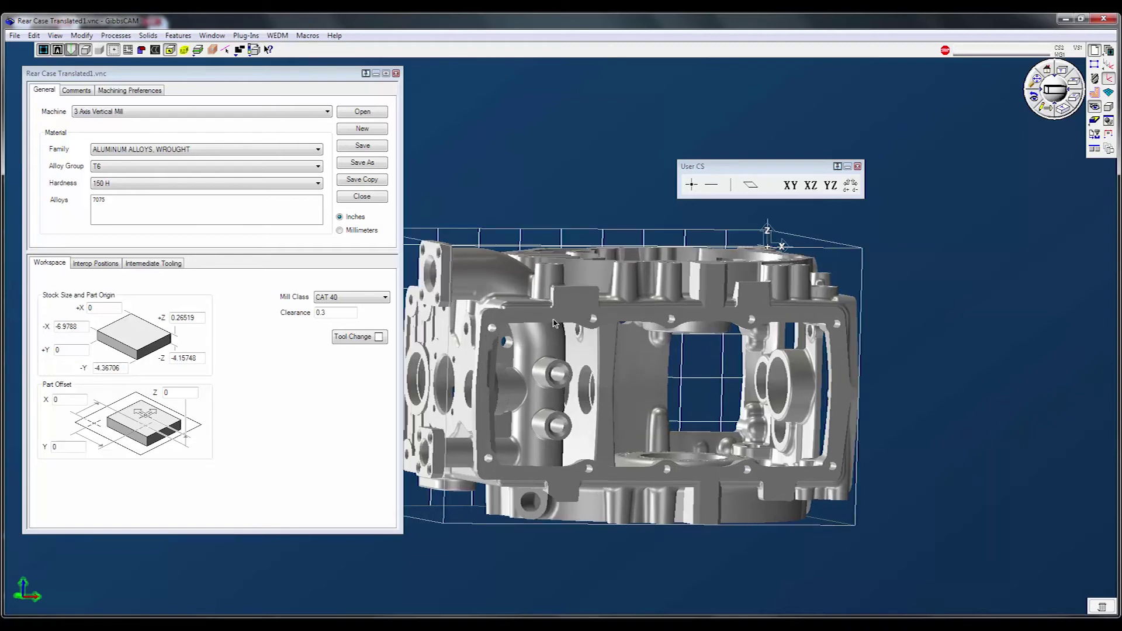
middle_drag(678, 446, 822, 520)
scroll(693, 503, up, 5)
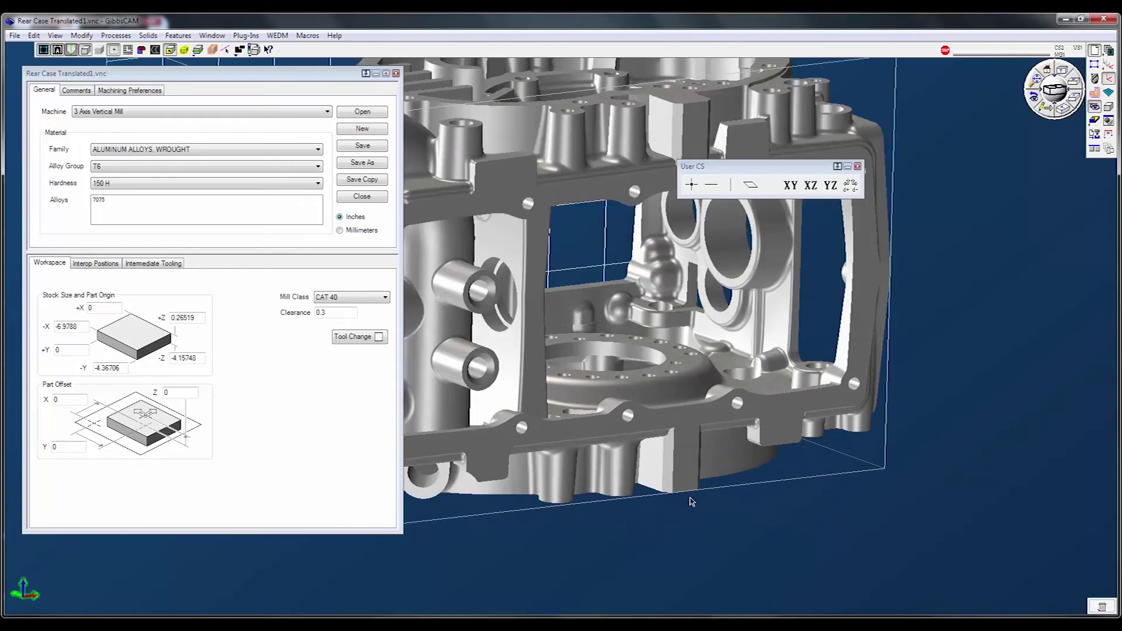
click(683, 483)
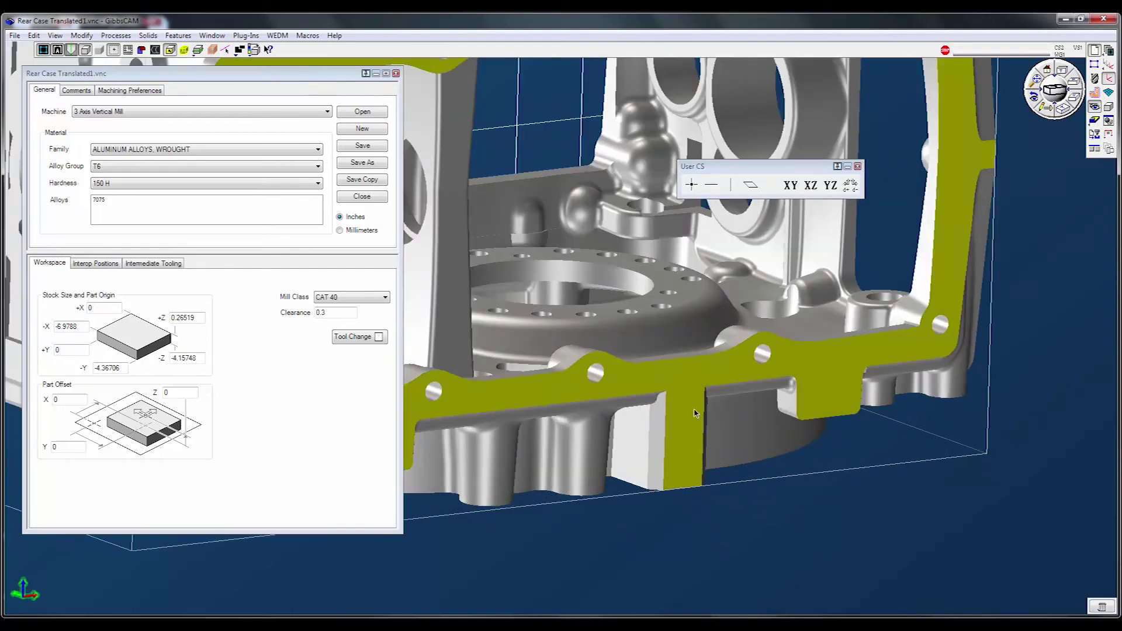
middle_drag(697, 414, 666, 486)
scroll(667, 486, up, 1)
click(185, 51)
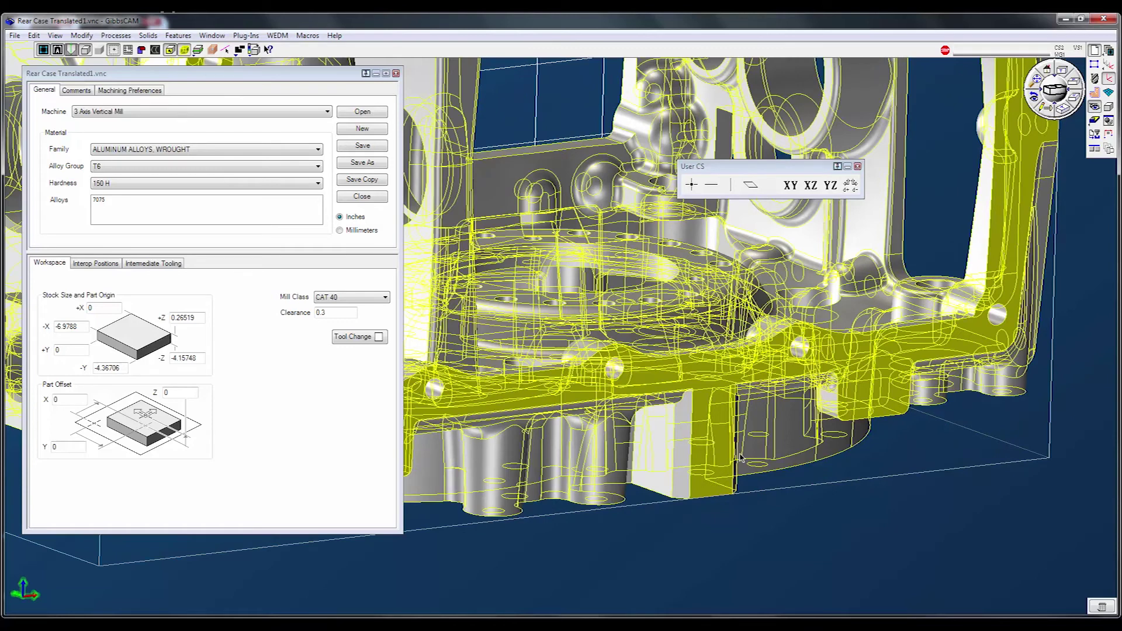
- Extract the flange's bottom edge as a line, then hide the edge wireframe again
click(711, 497)
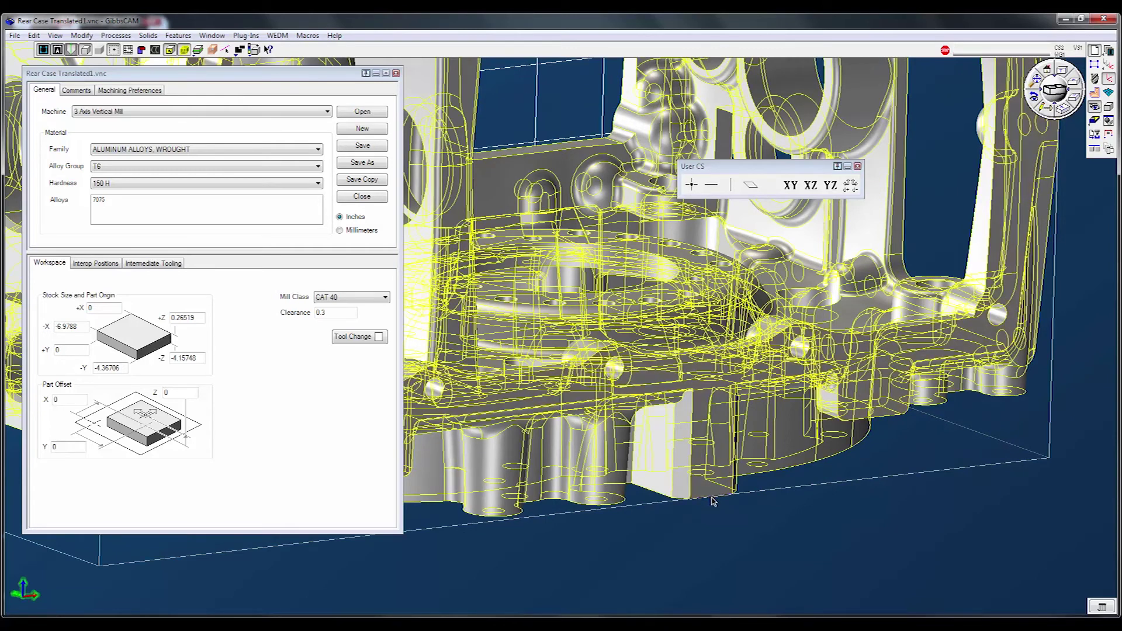
right_click(711, 501)
click(727, 501)
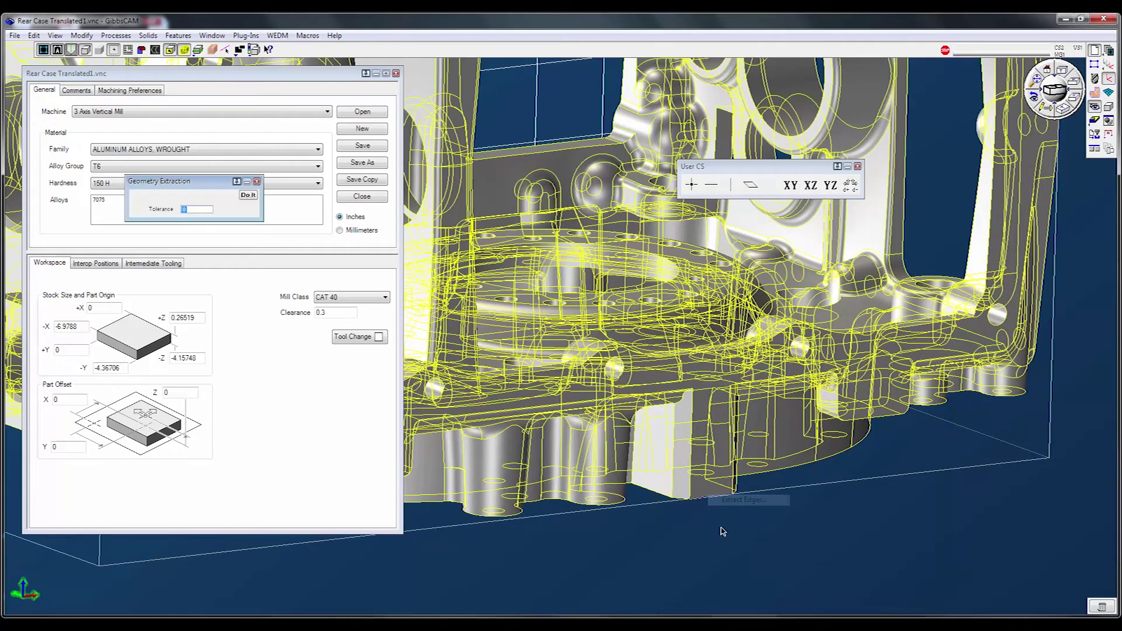
click(253, 196)
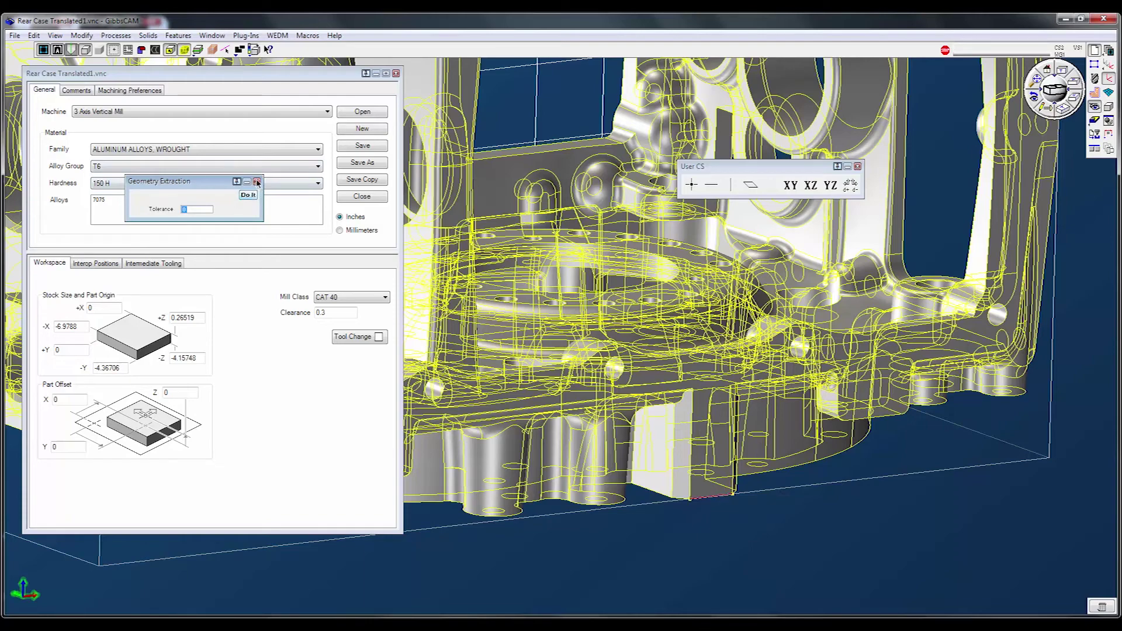
click(257, 182)
scroll(802, 410, down, 3)
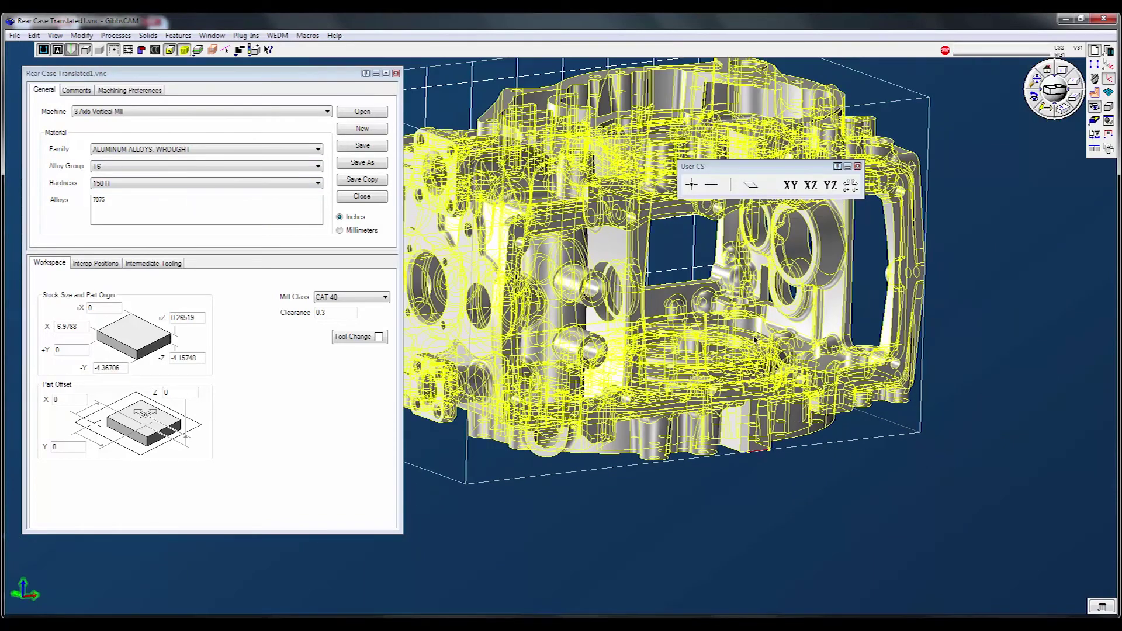
click(187, 53)
middle_drag(804, 502, 881, 447)
- In Change CS Origin, set the Z value to 0
click(691, 184)
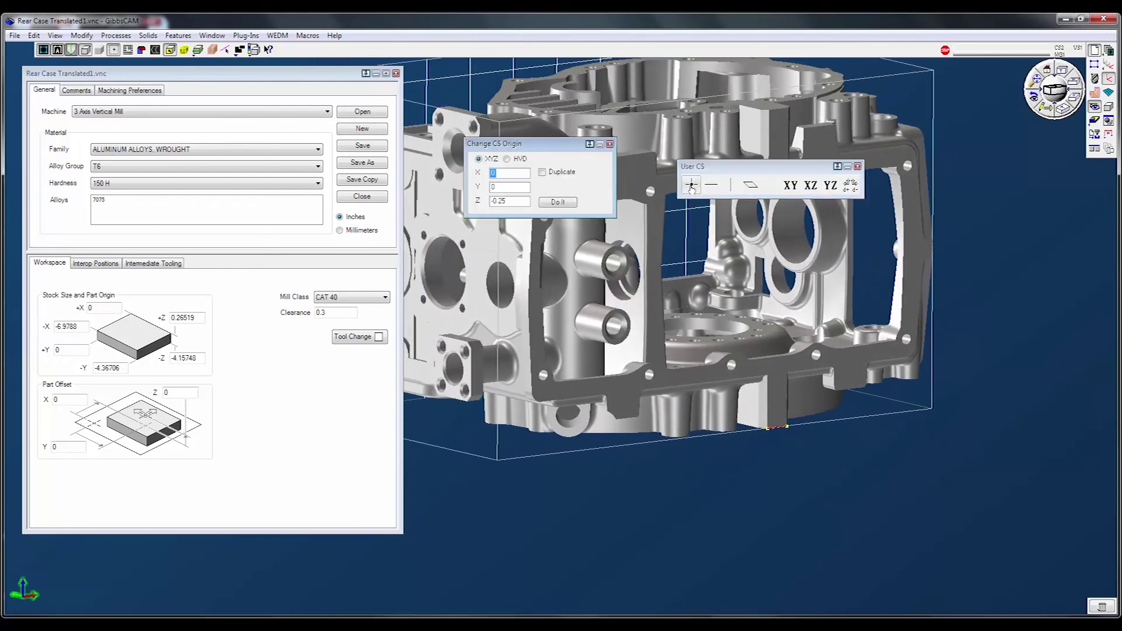
click(610, 145)
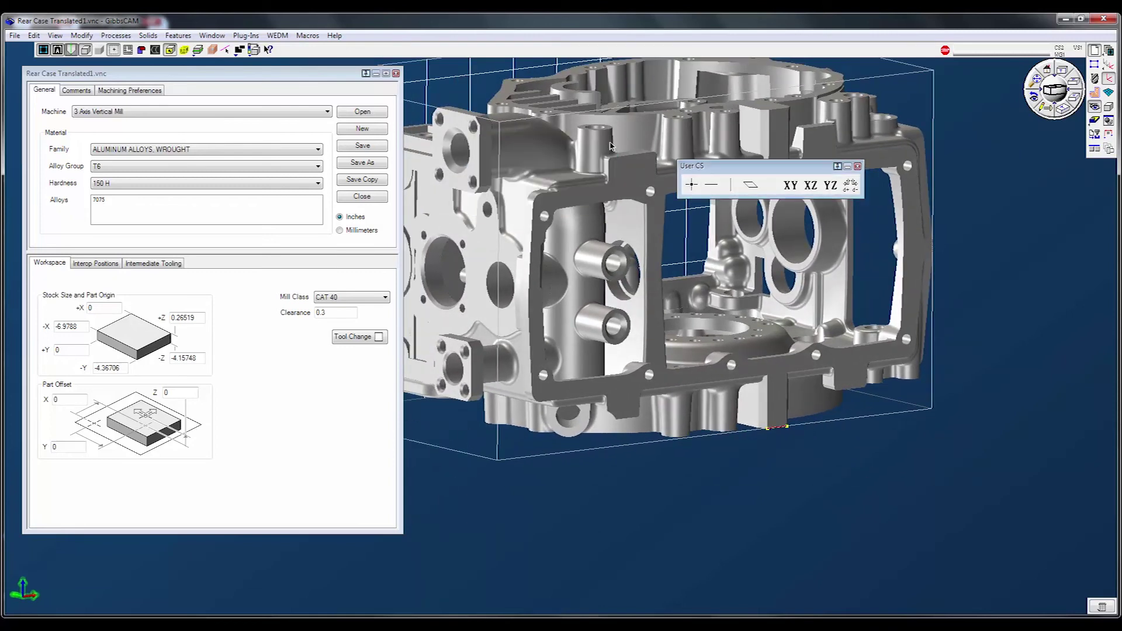
click(691, 184)
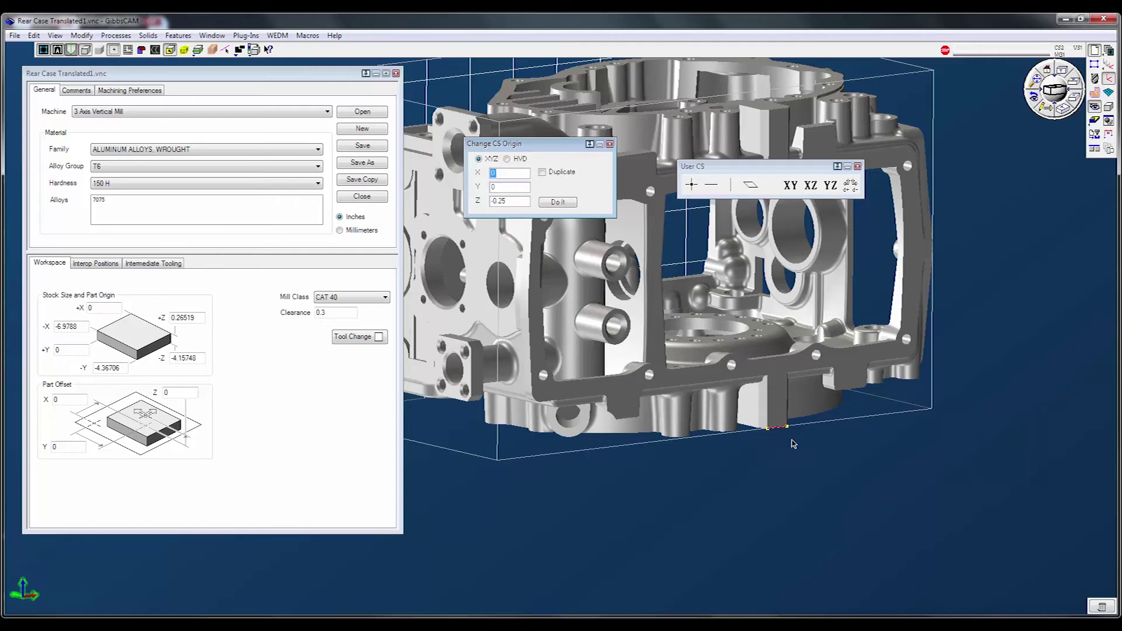
double_click(507, 201)
text(0)
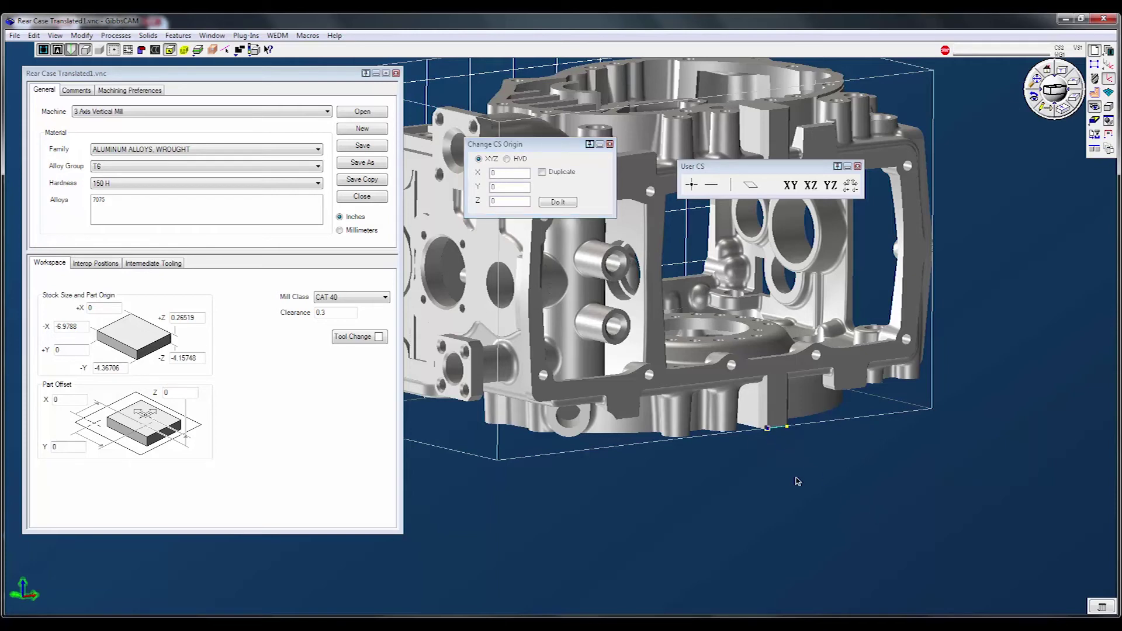
- Pick the stock corner vertex for origin X -2.64173, Y 4.15748, Z 4.36706 and apply it
click(515, 174)
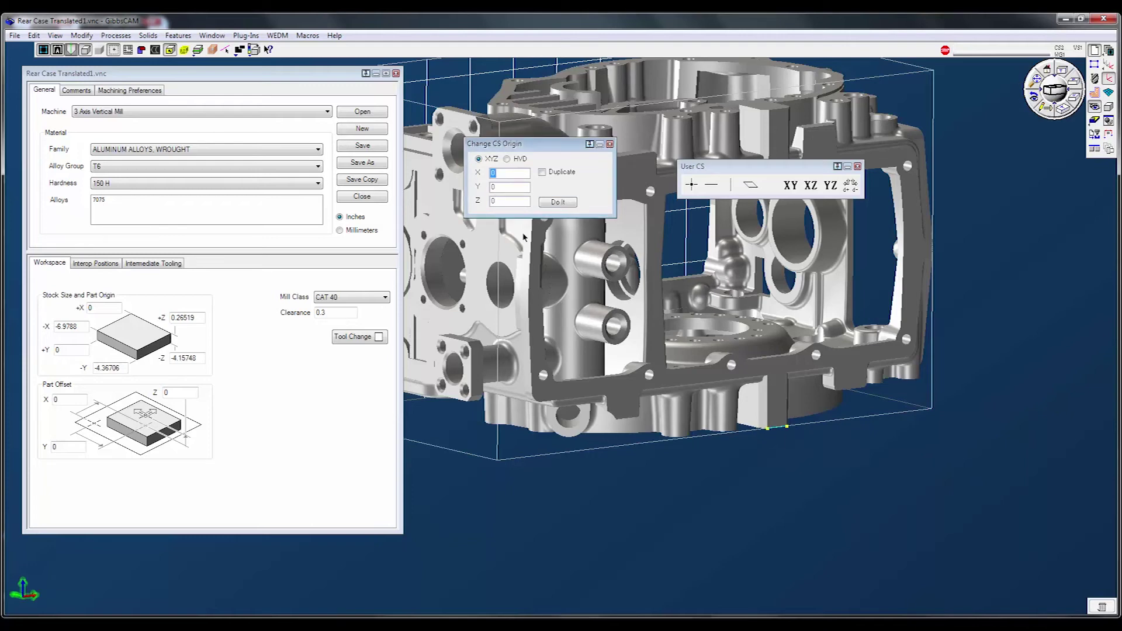
click(514, 191)
click(769, 428)
click(558, 202)
middle_drag(899, 483, 782, 324)
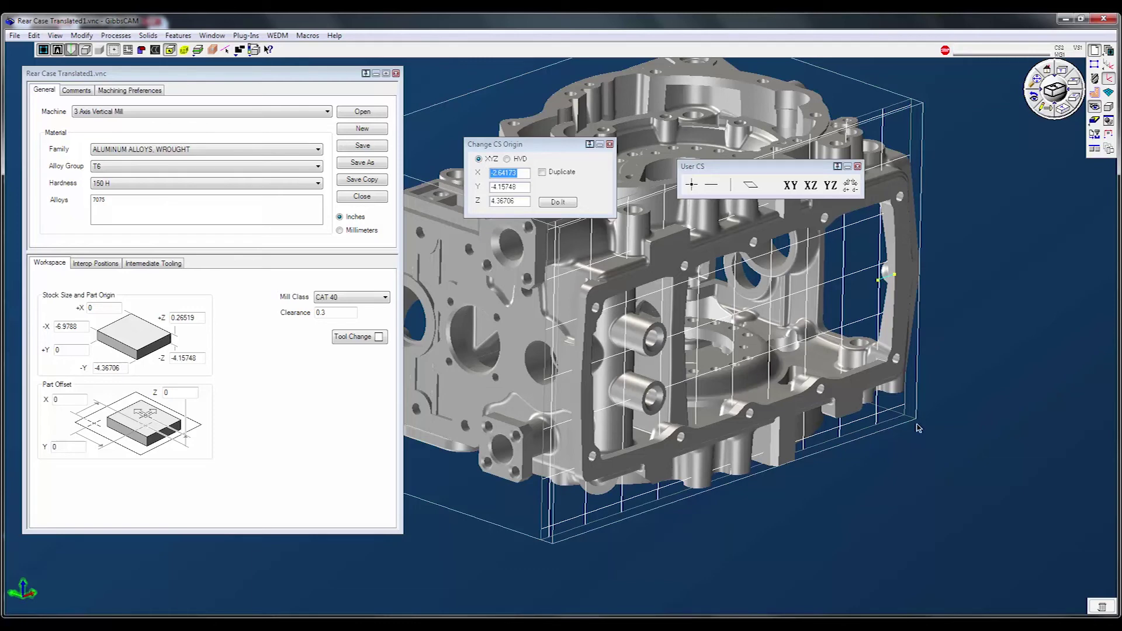
scroll(931, 470, down, 3)
scroll(932, 470, down, 2)
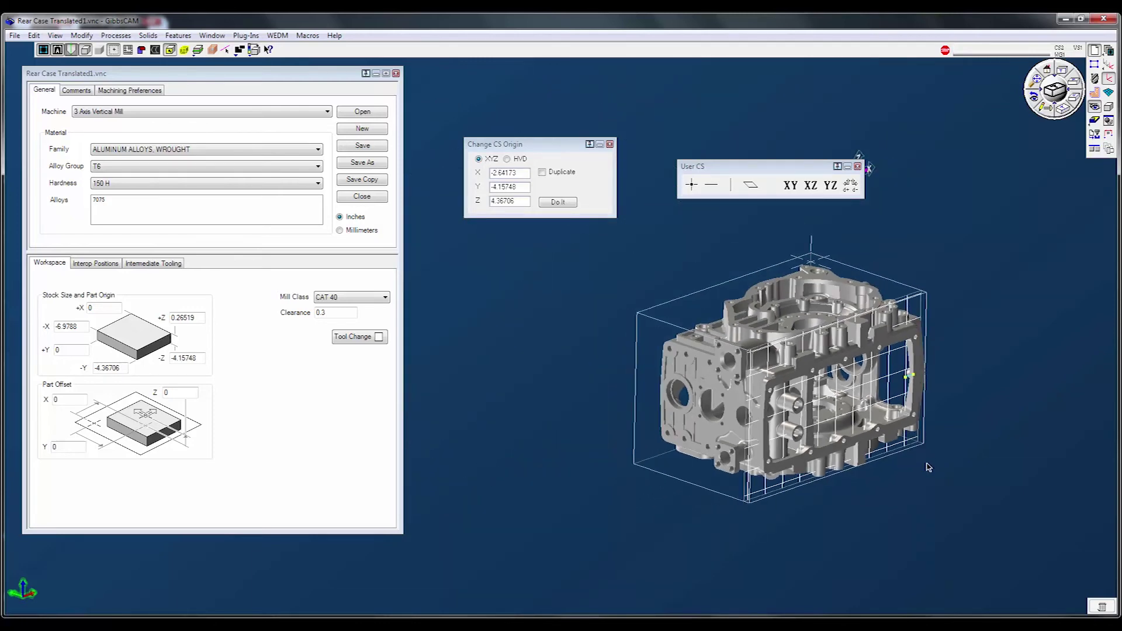
scroll(917, 462, up, 4)
scroll(898, 446, up, 2)
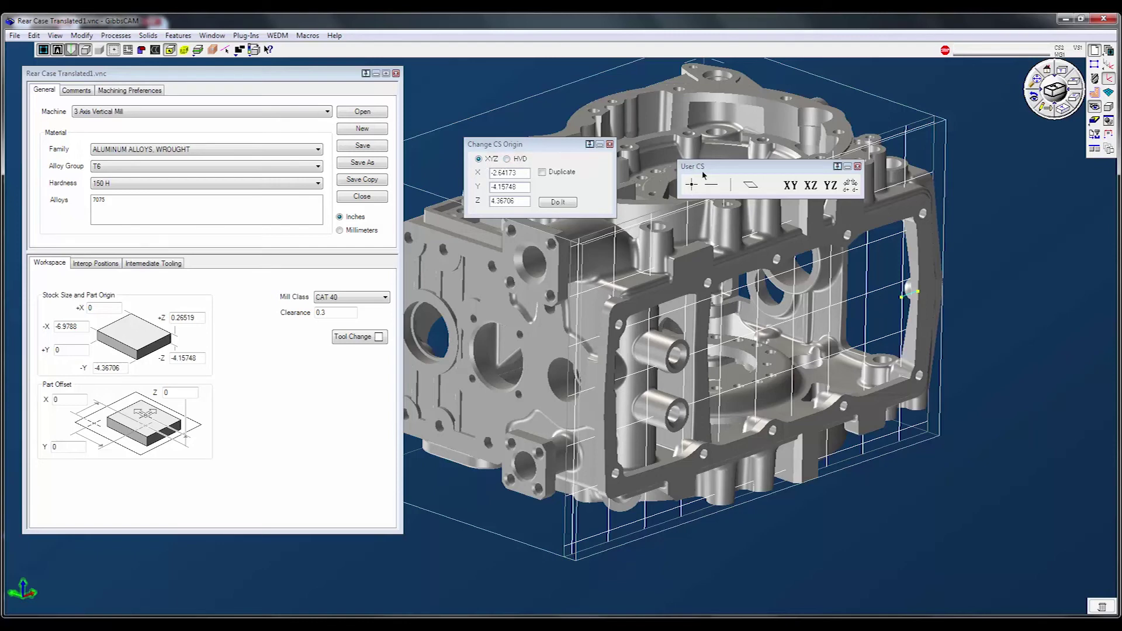
- Toggle between XY plane and User CS, then reapply the User CS origin in HVD mode
click(1108, 65)
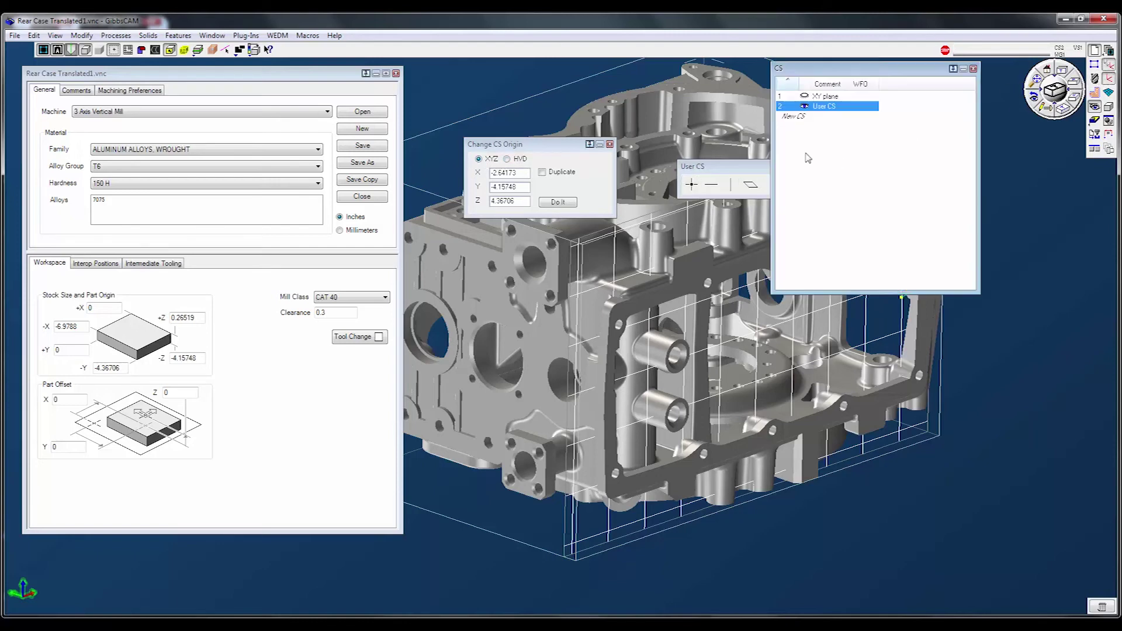
click(827, 97)
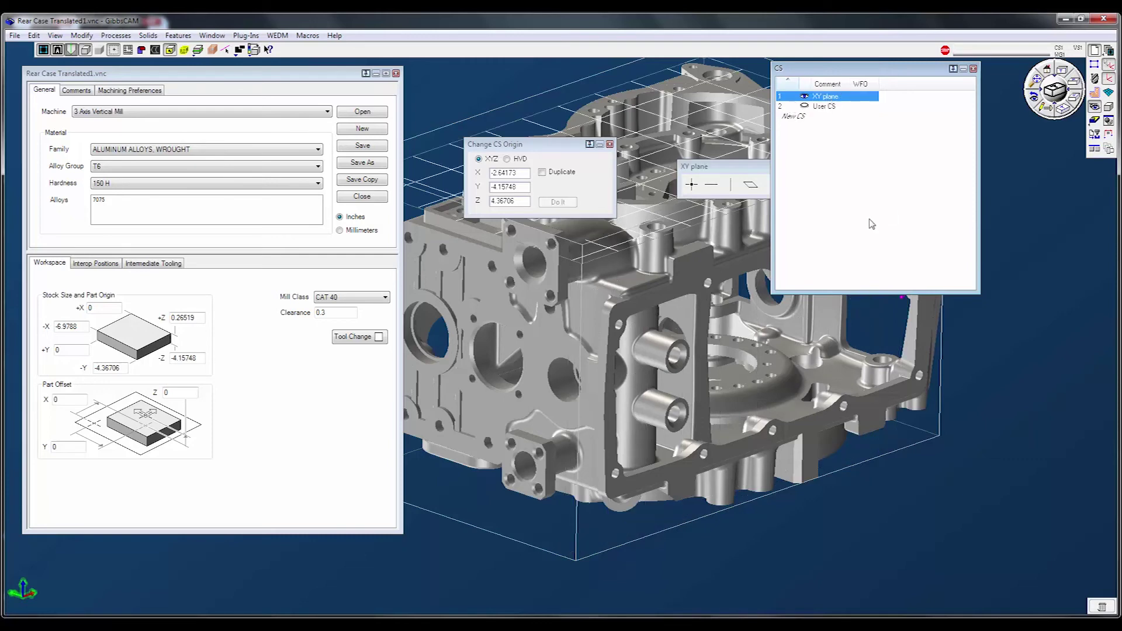
click(822, 106)
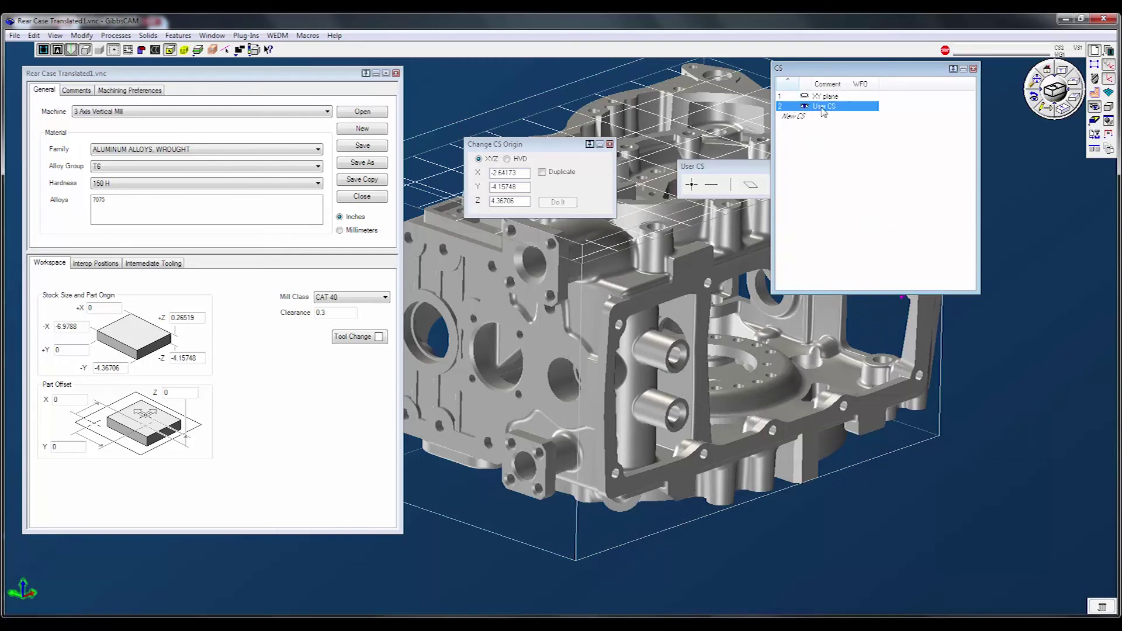
click(507, 159)
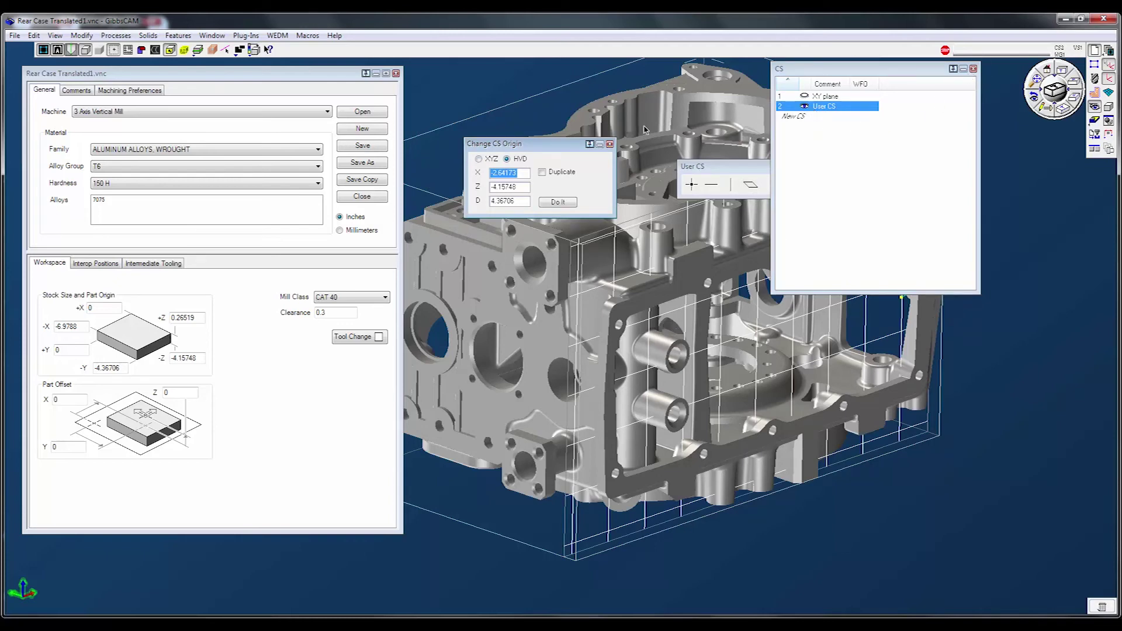
click(478, 159)
click(973, 69)
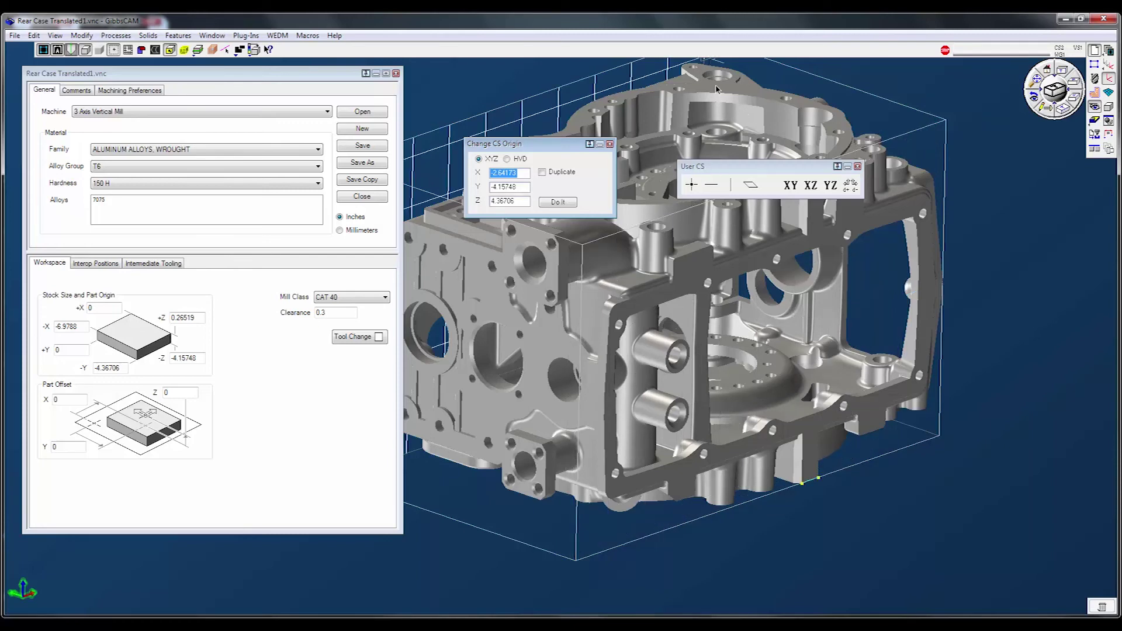
click(507, 159)
click(558, 202)
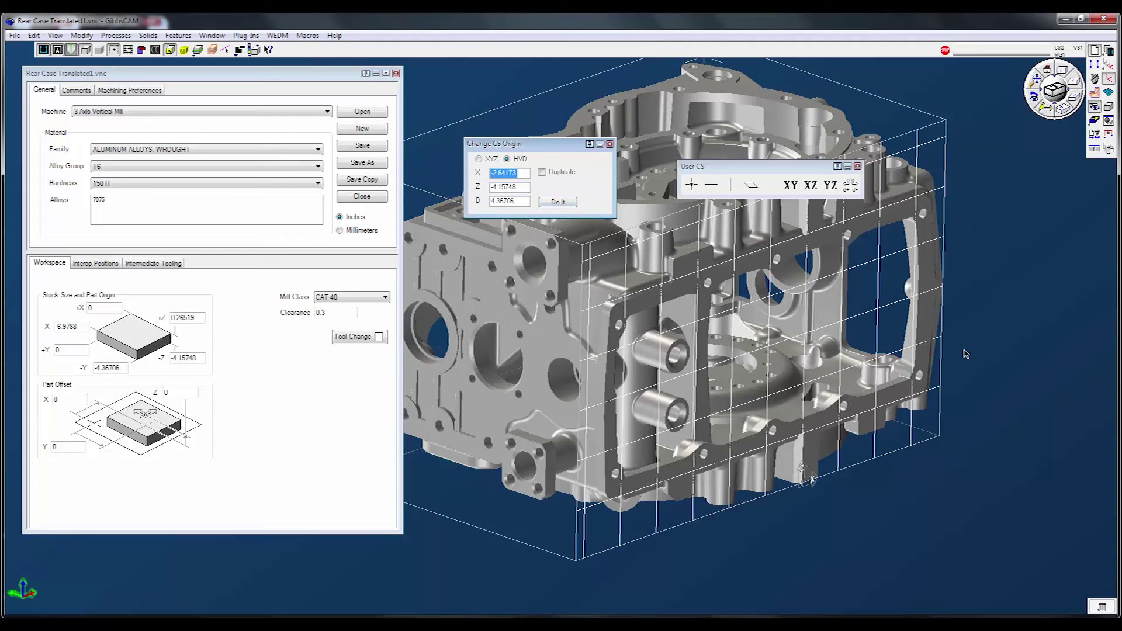
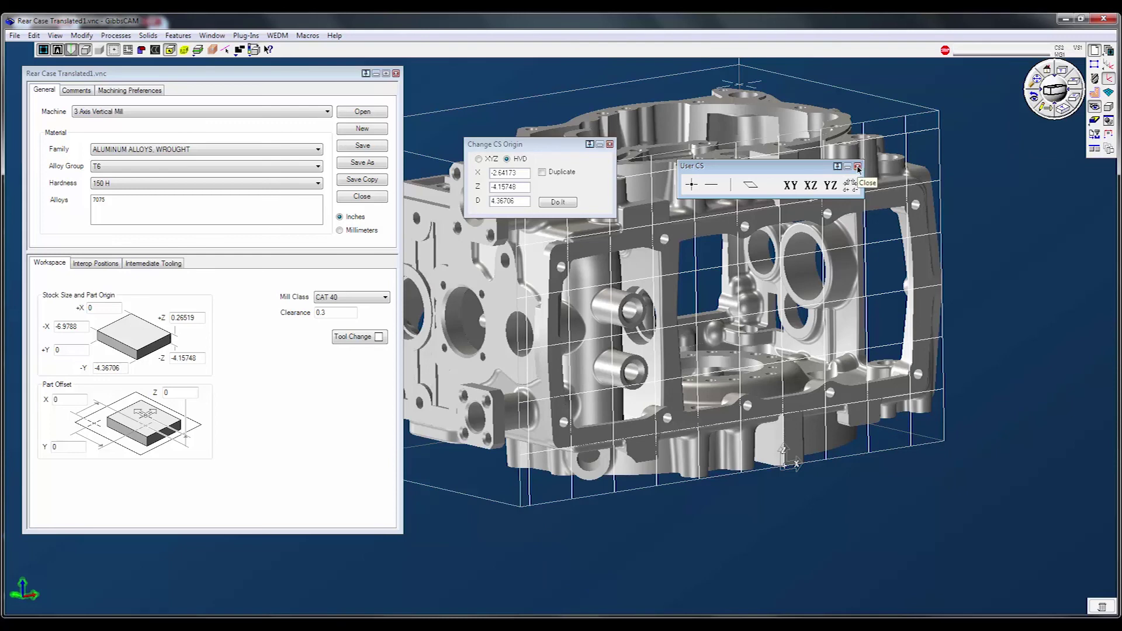
- Close the User CS palette and bring up the coordinate system list
click(857, 168)
click(1094, 79)
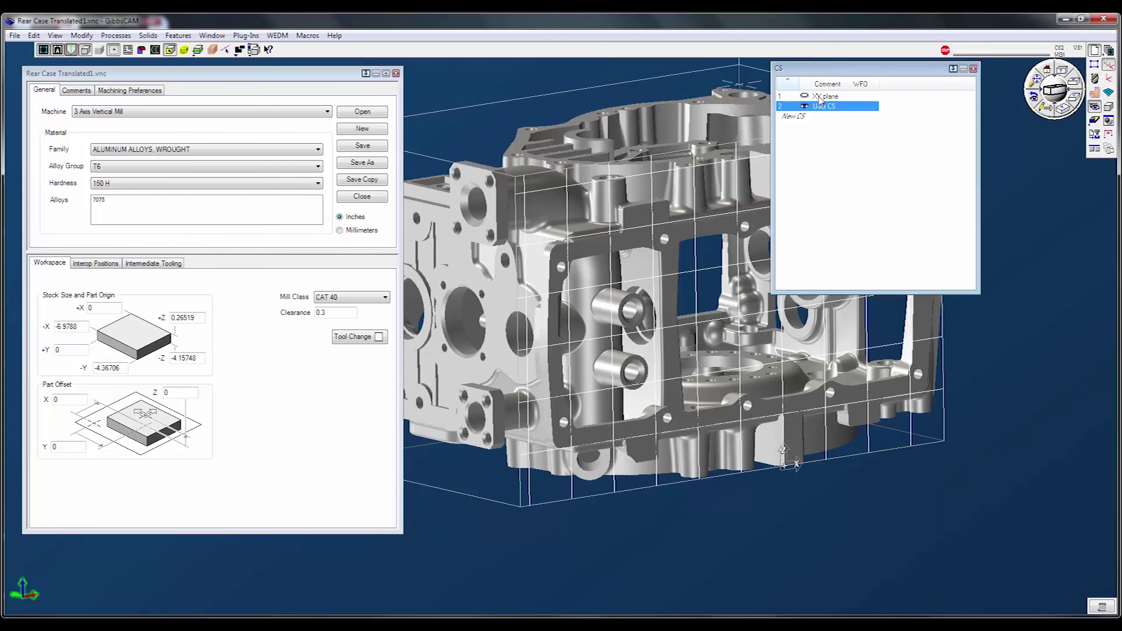
- Activate XY plane, open and move its palette aside, then make User CS active
click(820, 97)
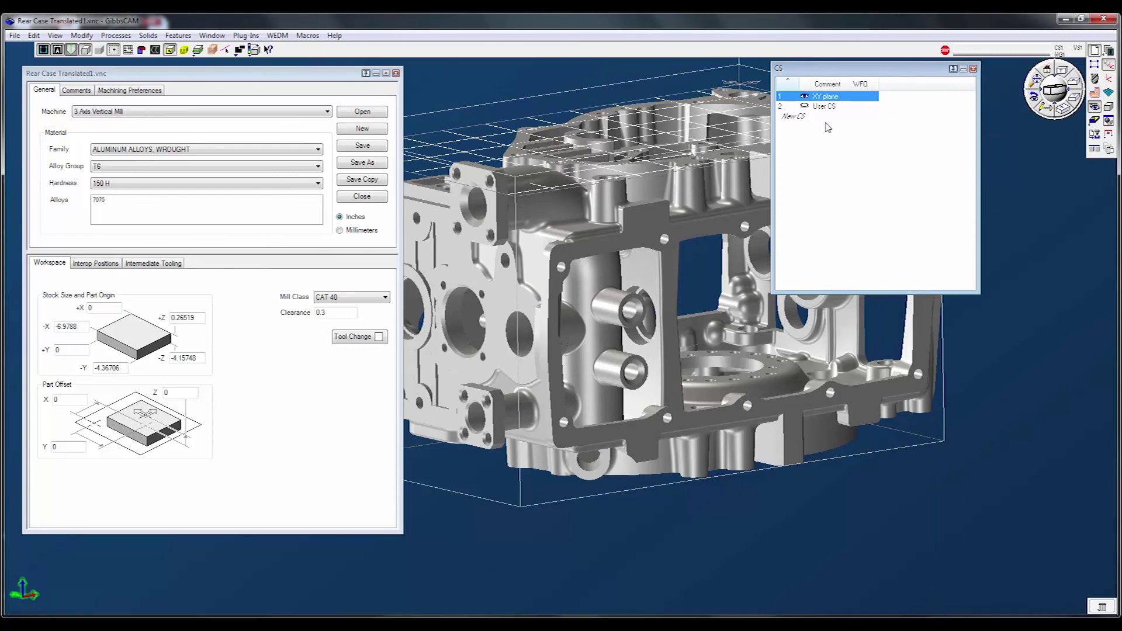
click(1108, 79)
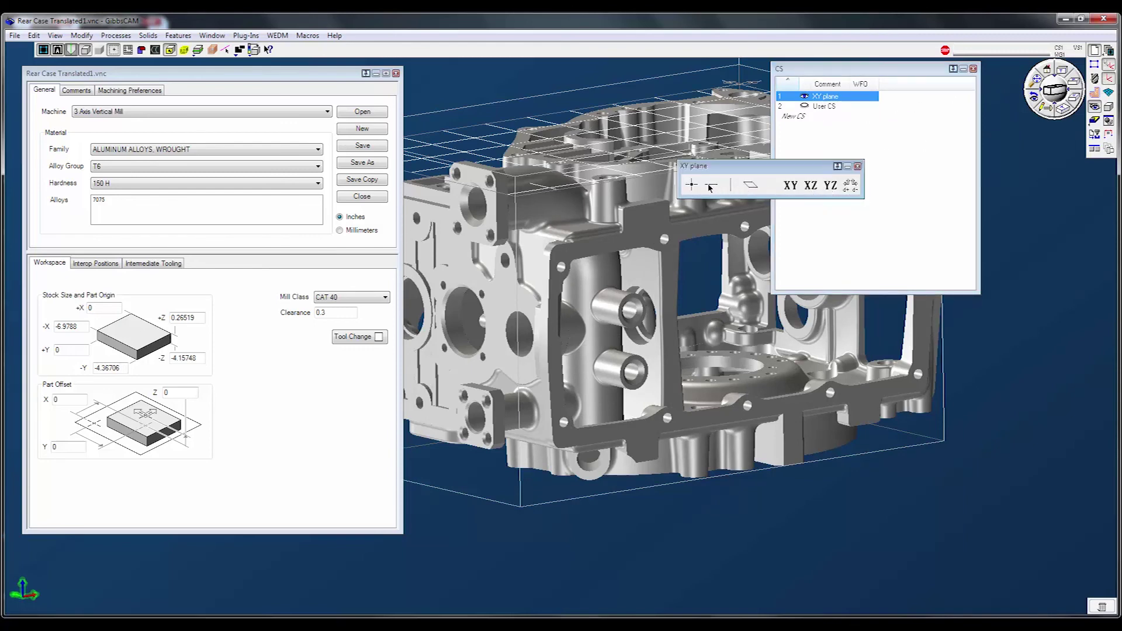
drag(752, 165, 610, 158)
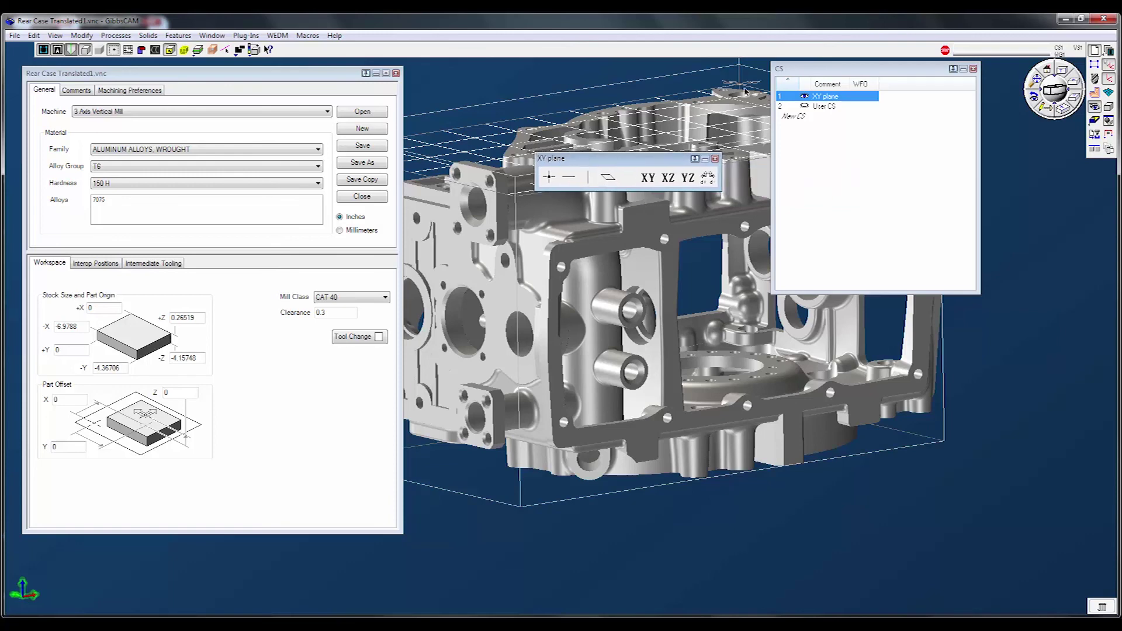
click(828, 108)
- Cycle the User CS grid through YZ, flipped axes, XY and XZ, then straighten the view
click(687, 178)
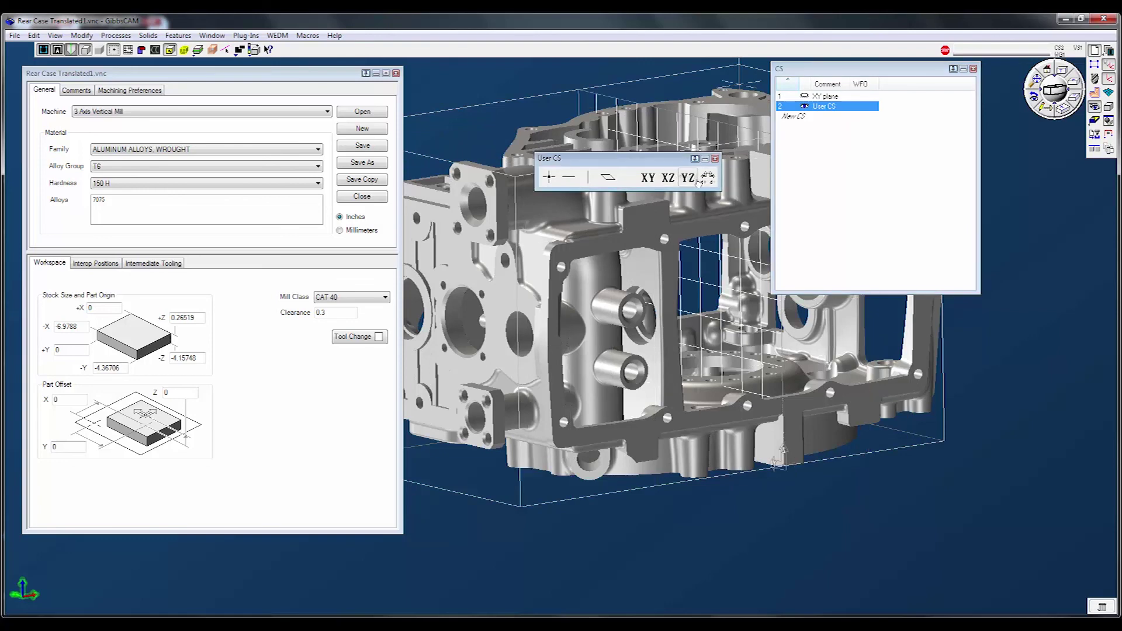
click(706, 183)
click(706, 178)
click(650, 178)
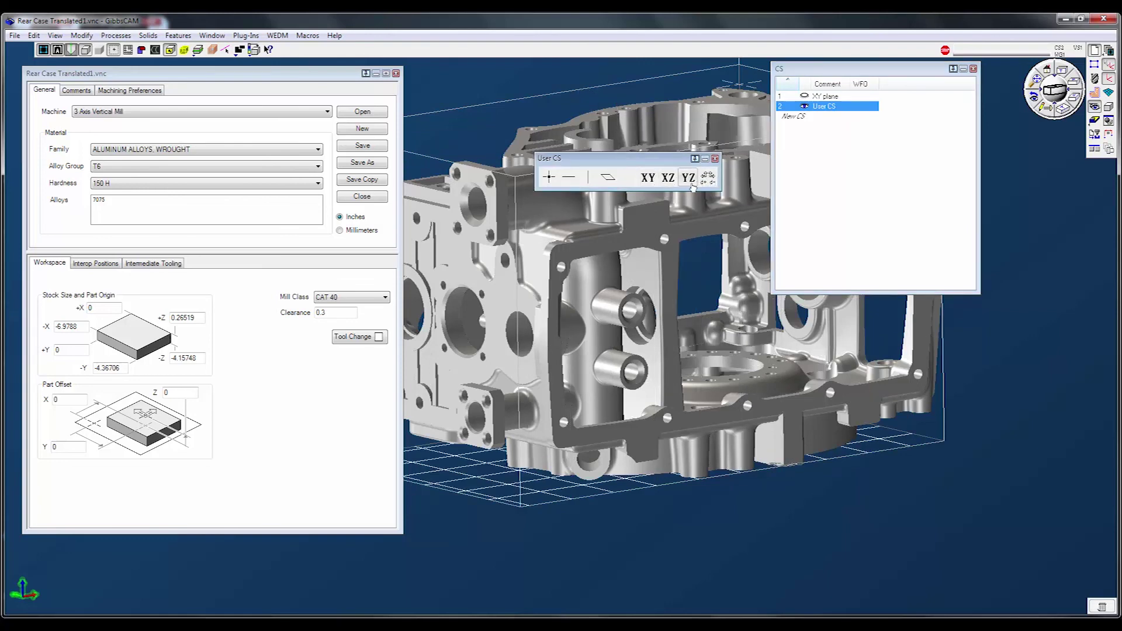
click(666, 177)
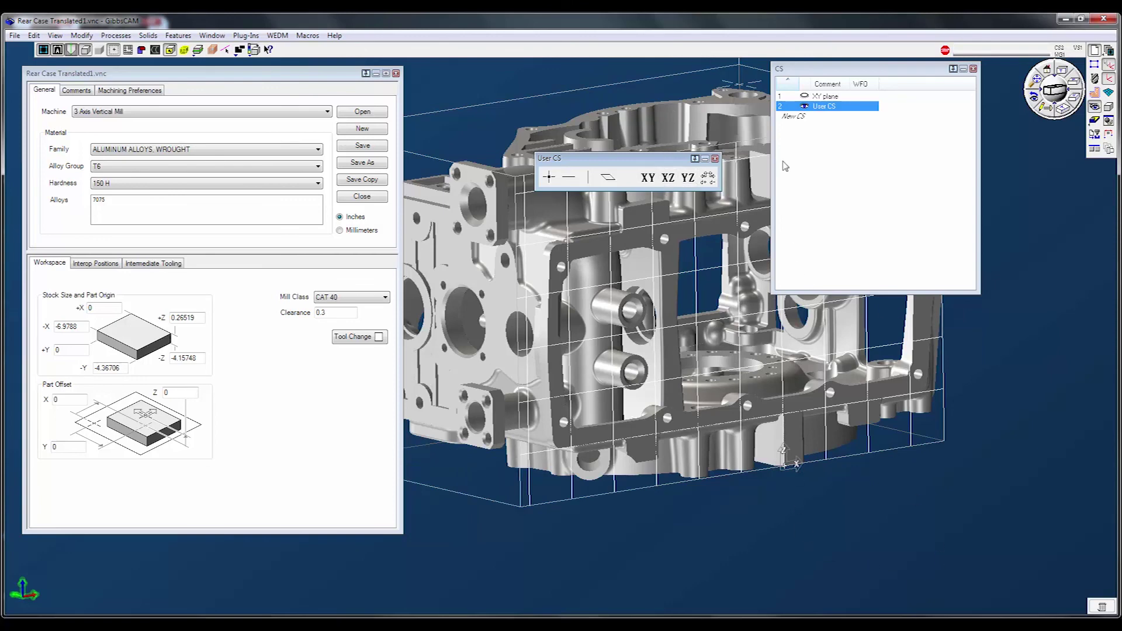
middle_drag(681, 576, 470, 560)
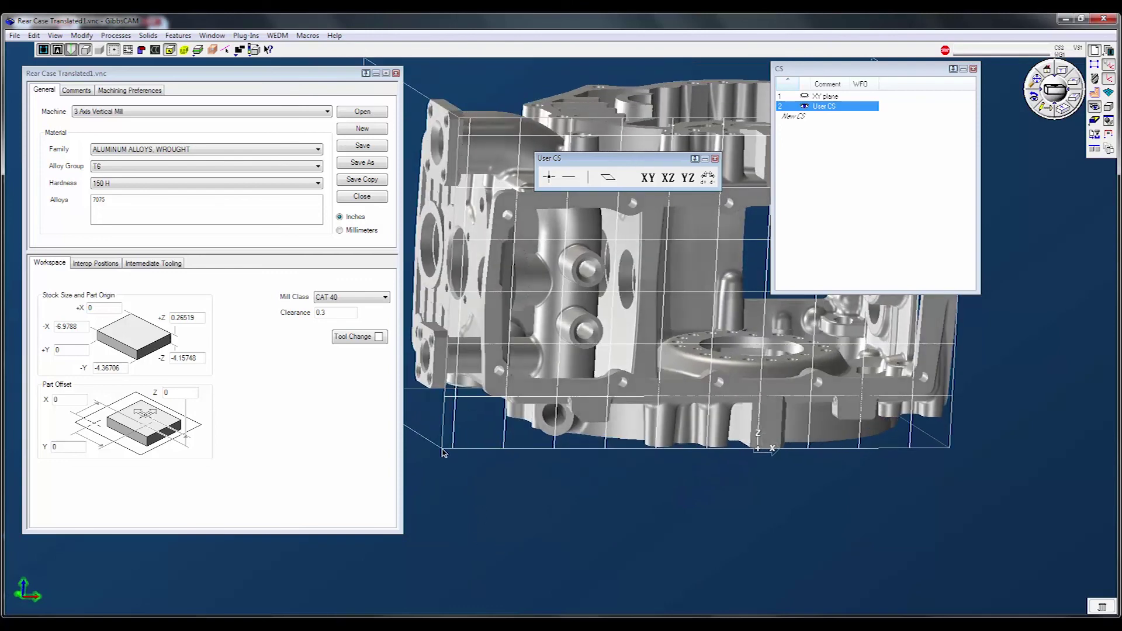